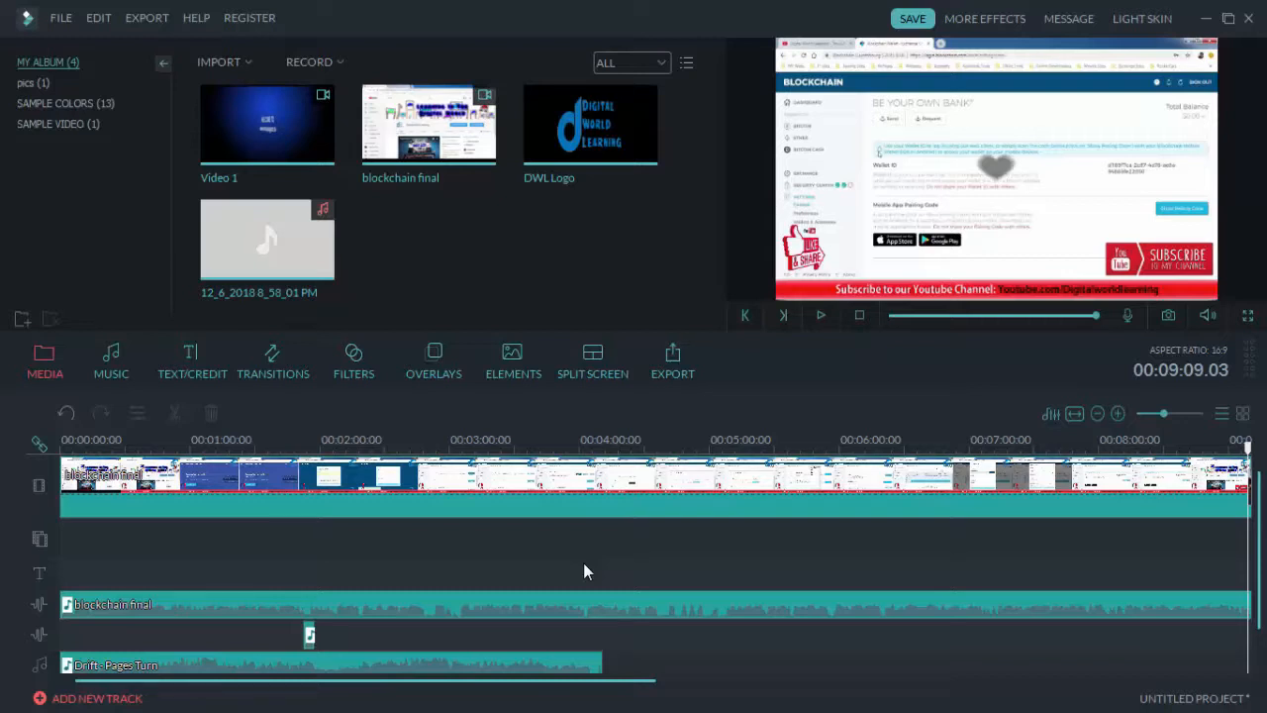
Browse the transitions library and delete all the audio clips beneath the main video clip.
left_click(270, 362)
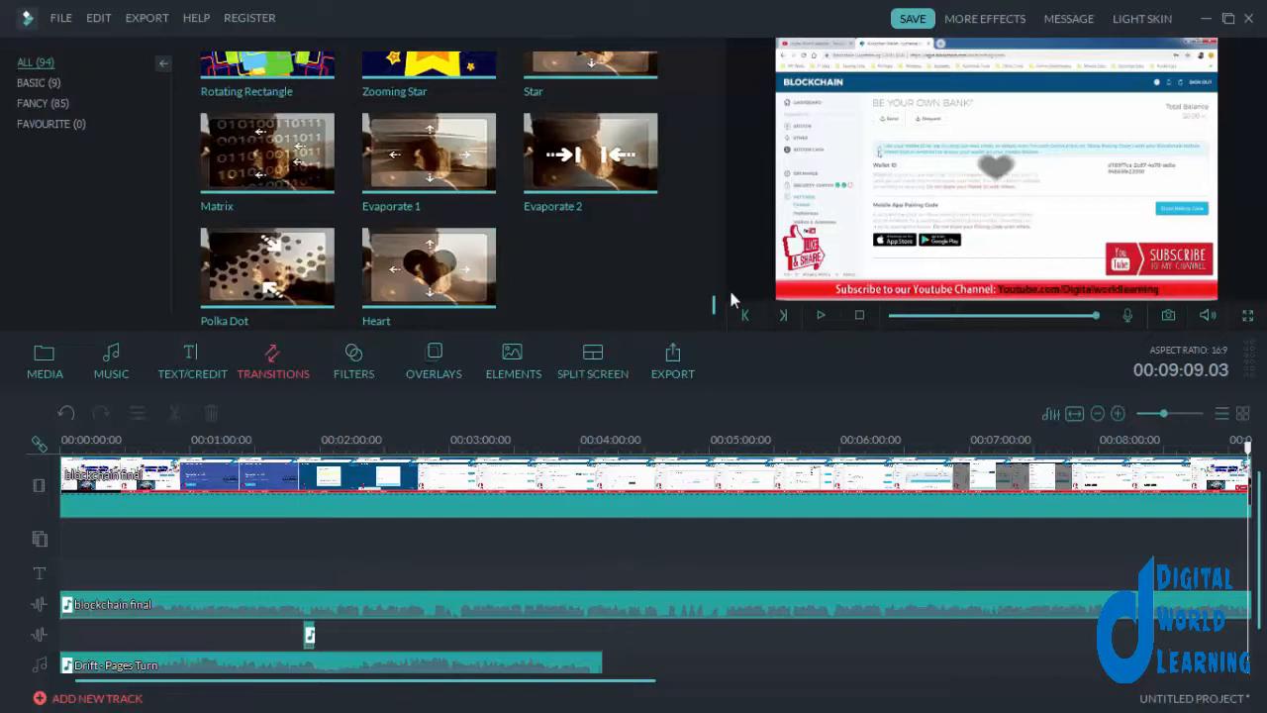
left_click_drag(713, 306, 712, 80)
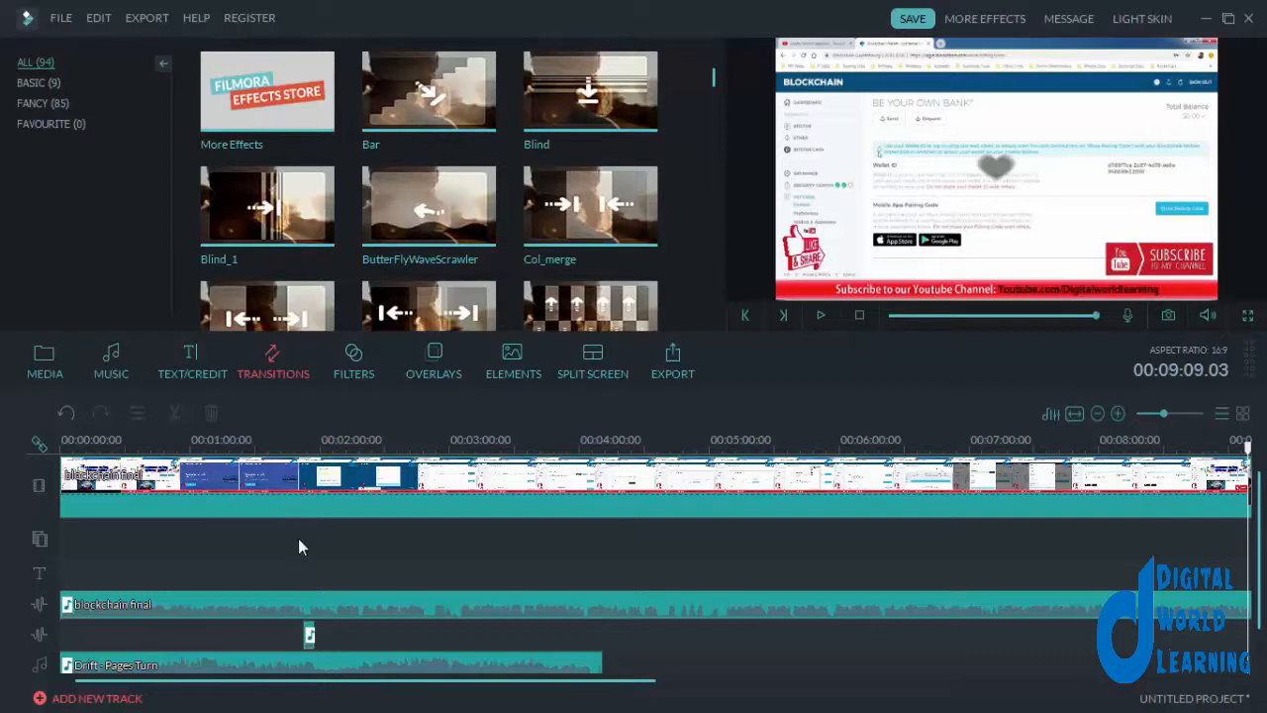
left_click_drag(657, 671, 104, 609)
key("Delete")
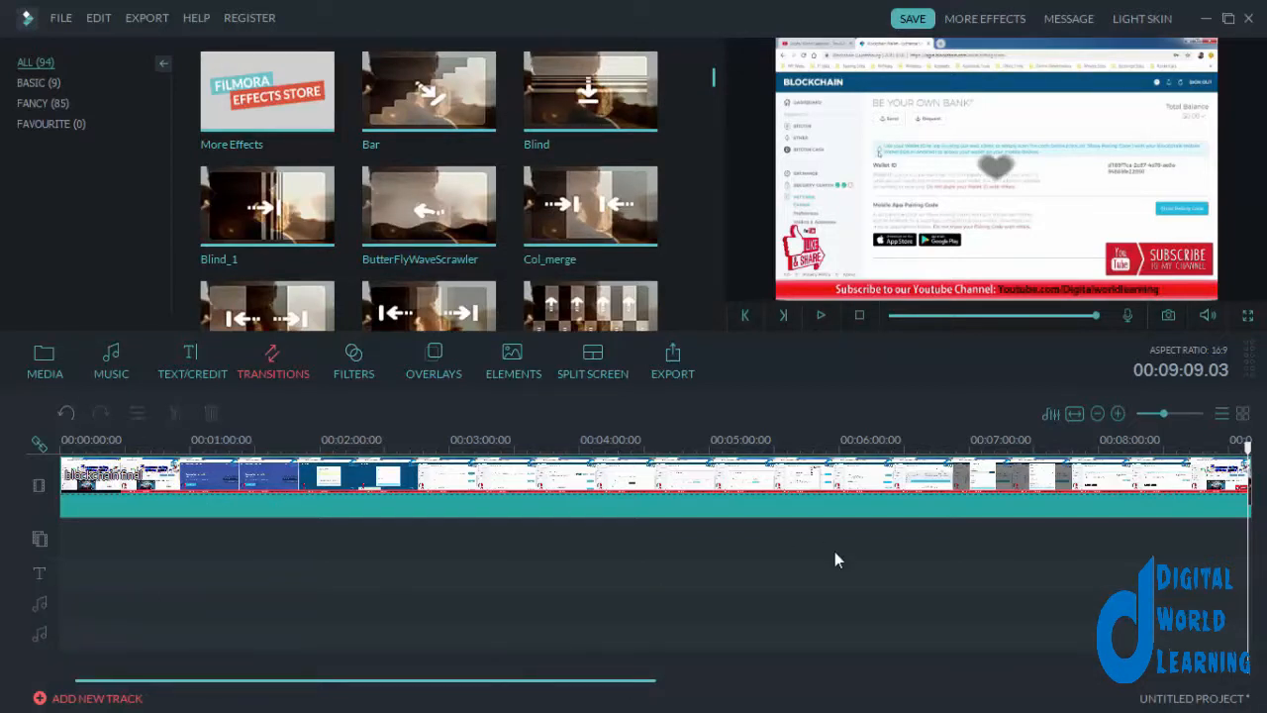
Split the blockchain final video clip at 00:02:45.06 and apply the Flyeye transition at the cut.
left_click(318, 441)
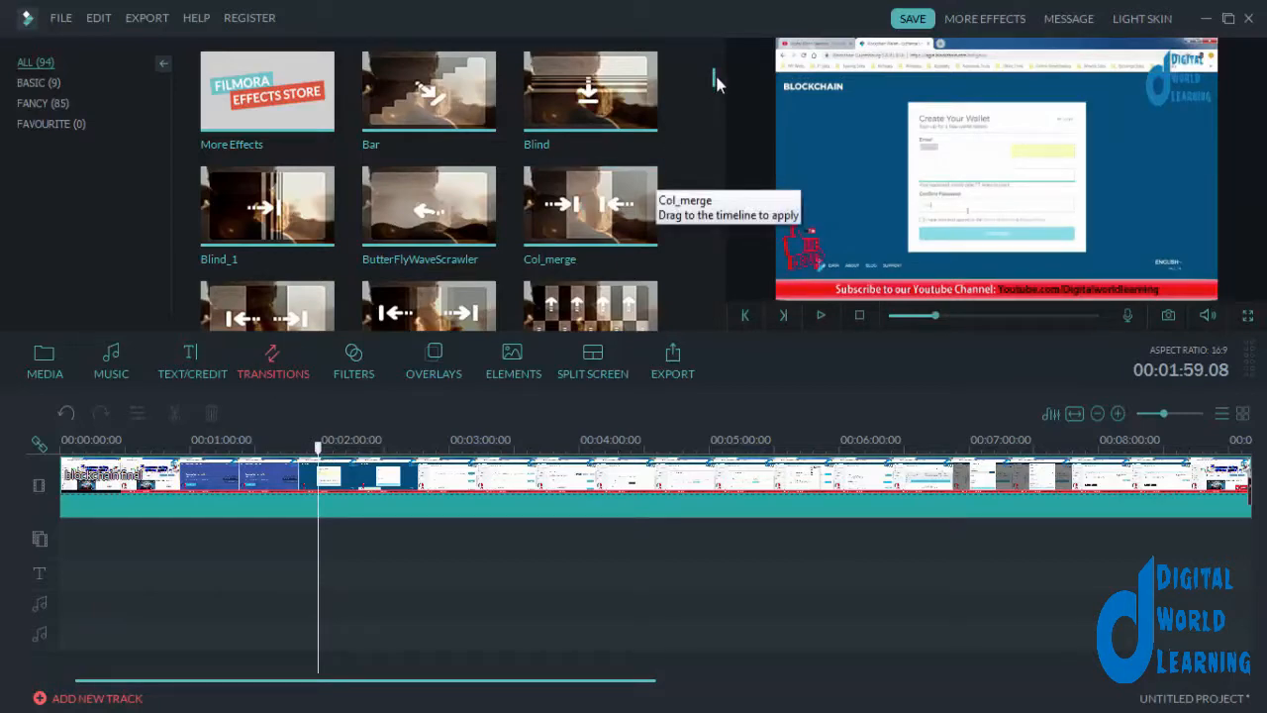
left_click_drag(716, 76, 726, 37)
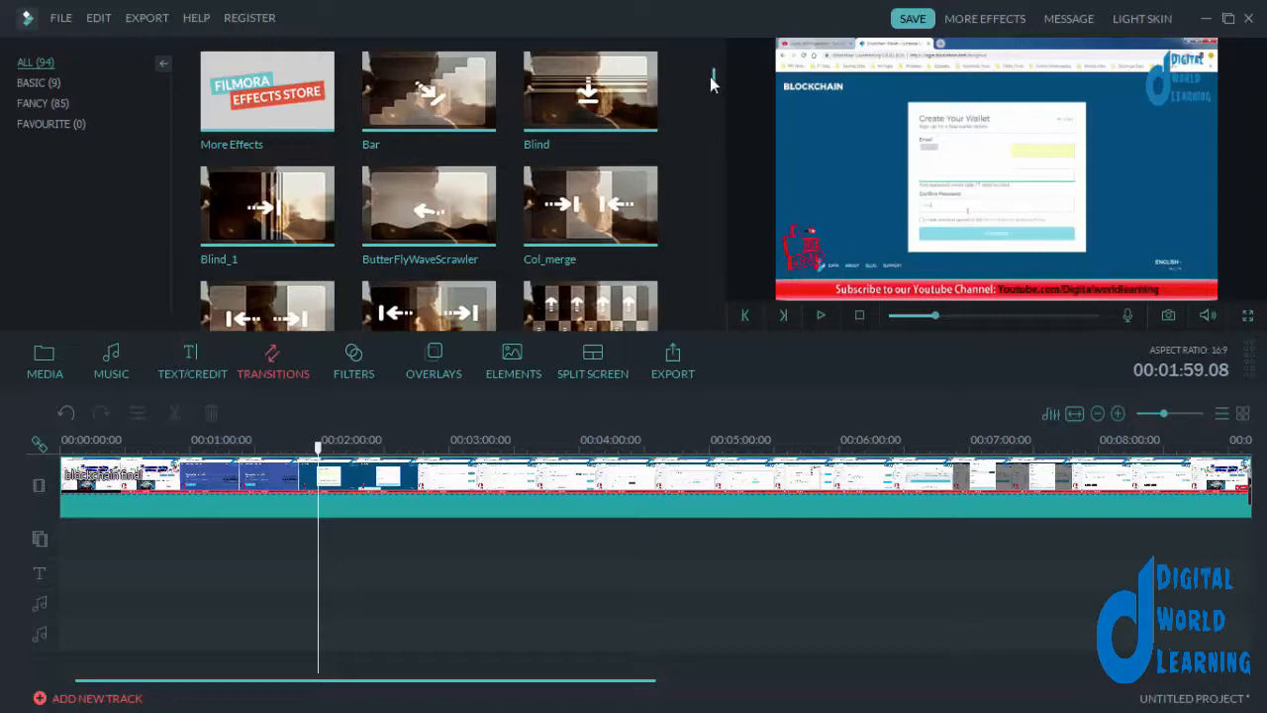
left_click_drag(712, 83, 717, 136)
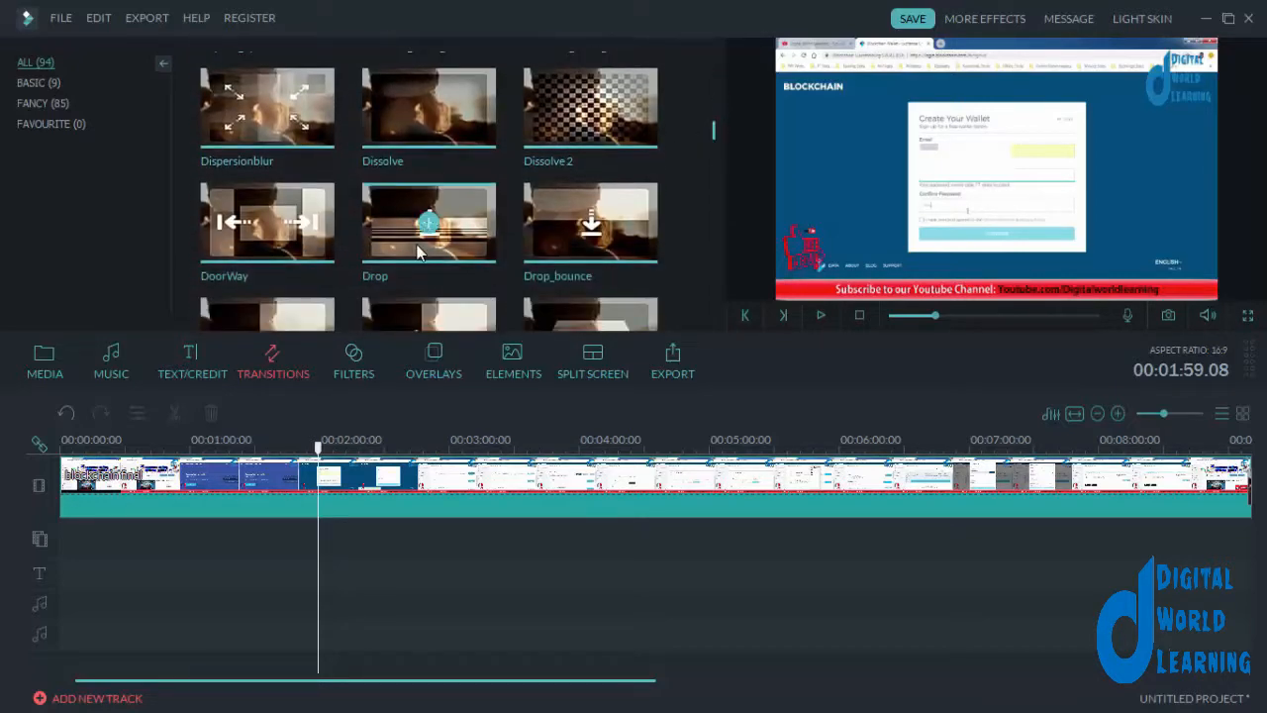
scroll(714, 135, "down", 3)
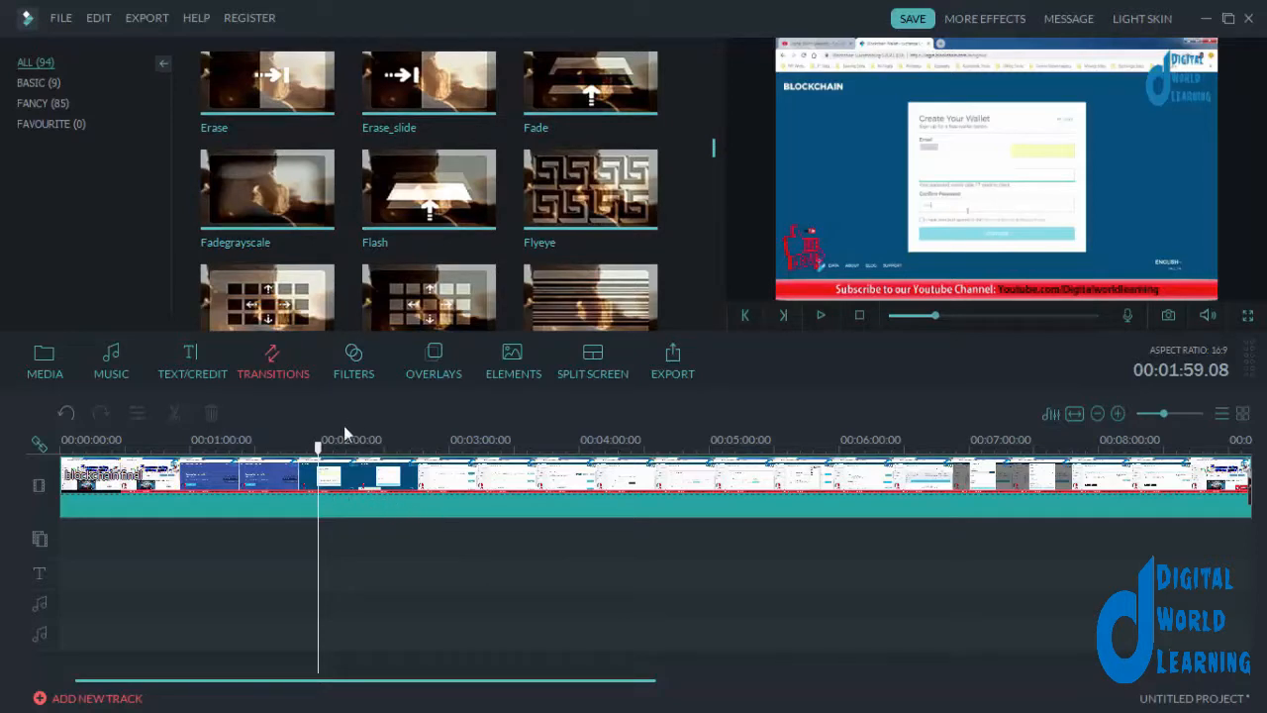
left_click_drag(399, 450, 413, 447)
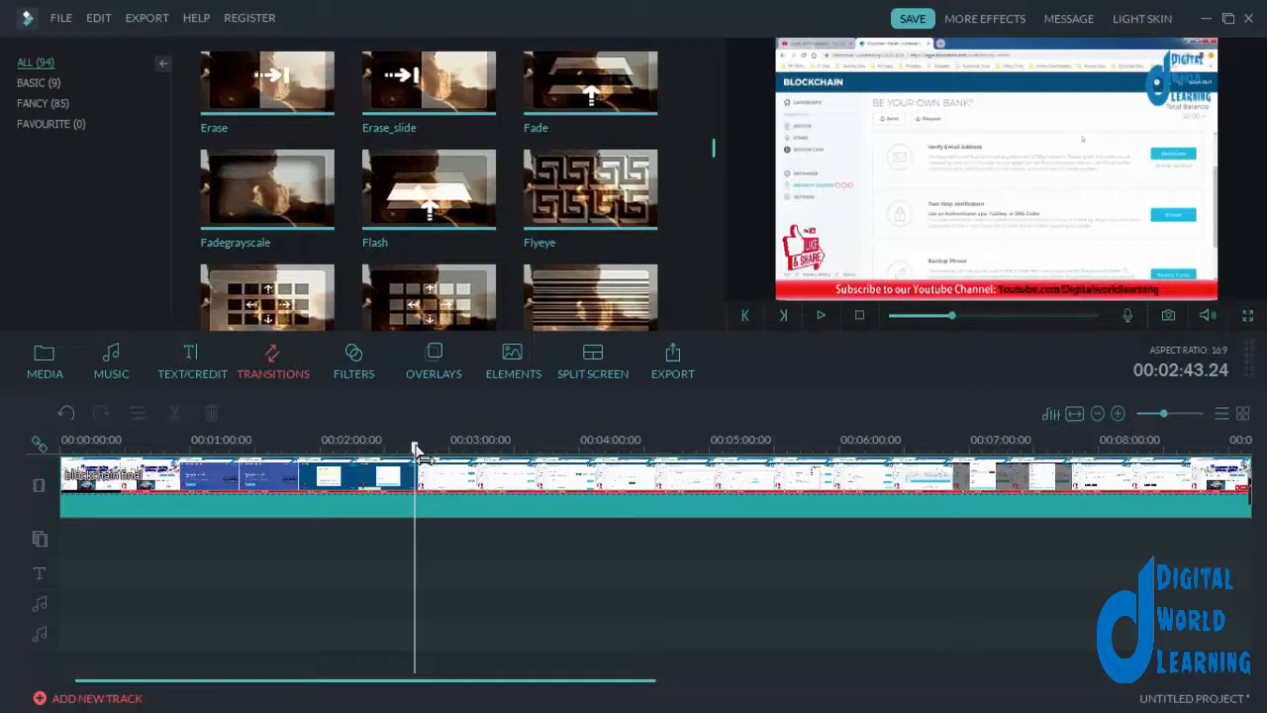
left_click_drag(415, 446, 417, 447)
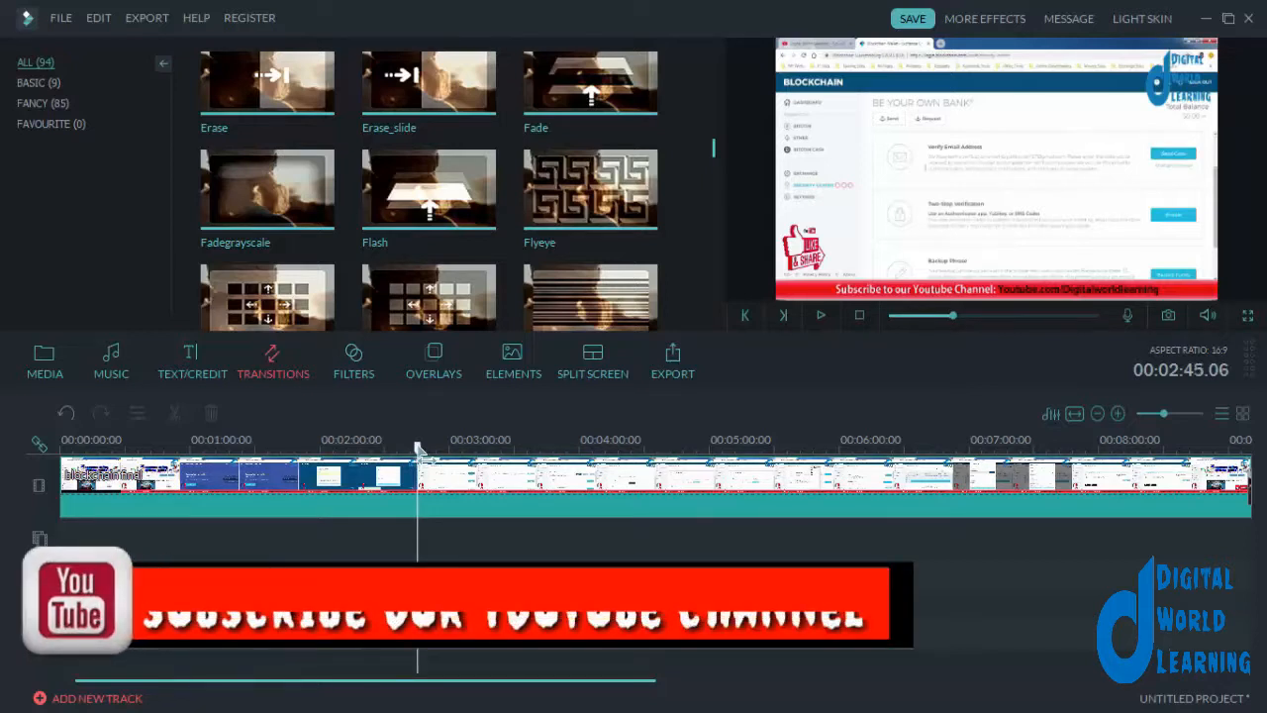
left_click(433, 517)
key("ctrl+b")
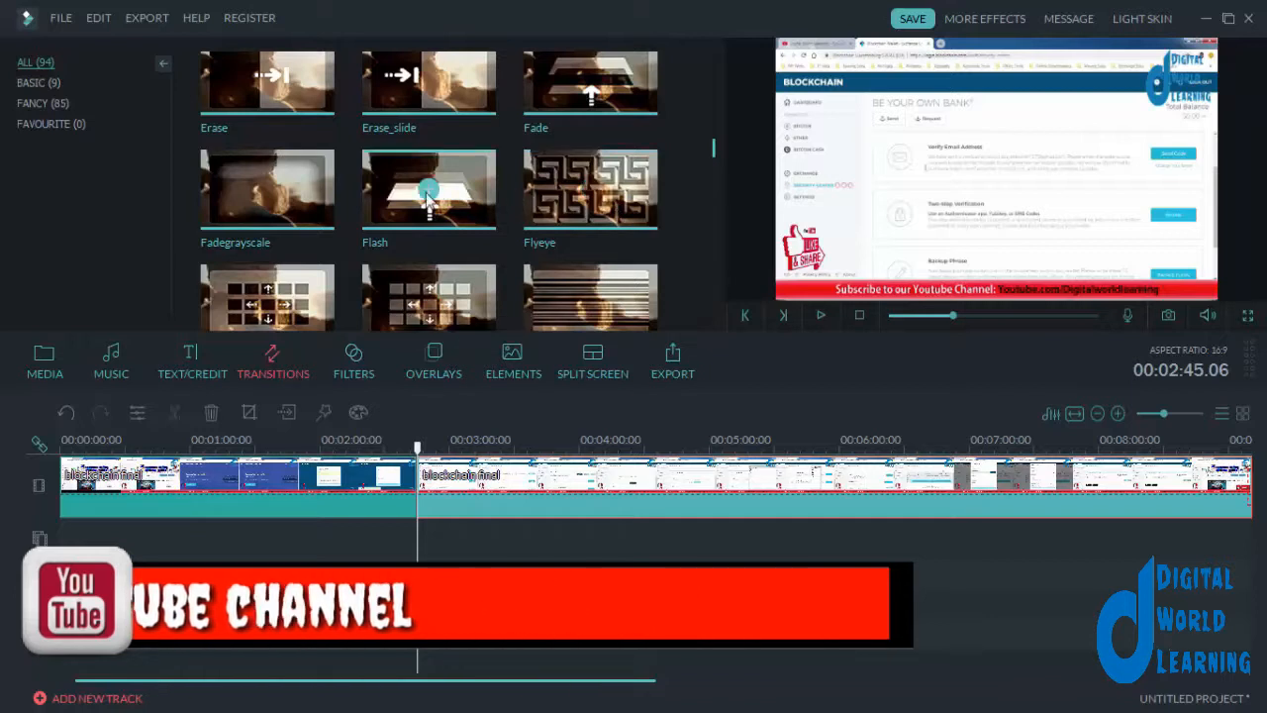
left_click(586, 203)
left_click_drag(582, 243, 433, 509)
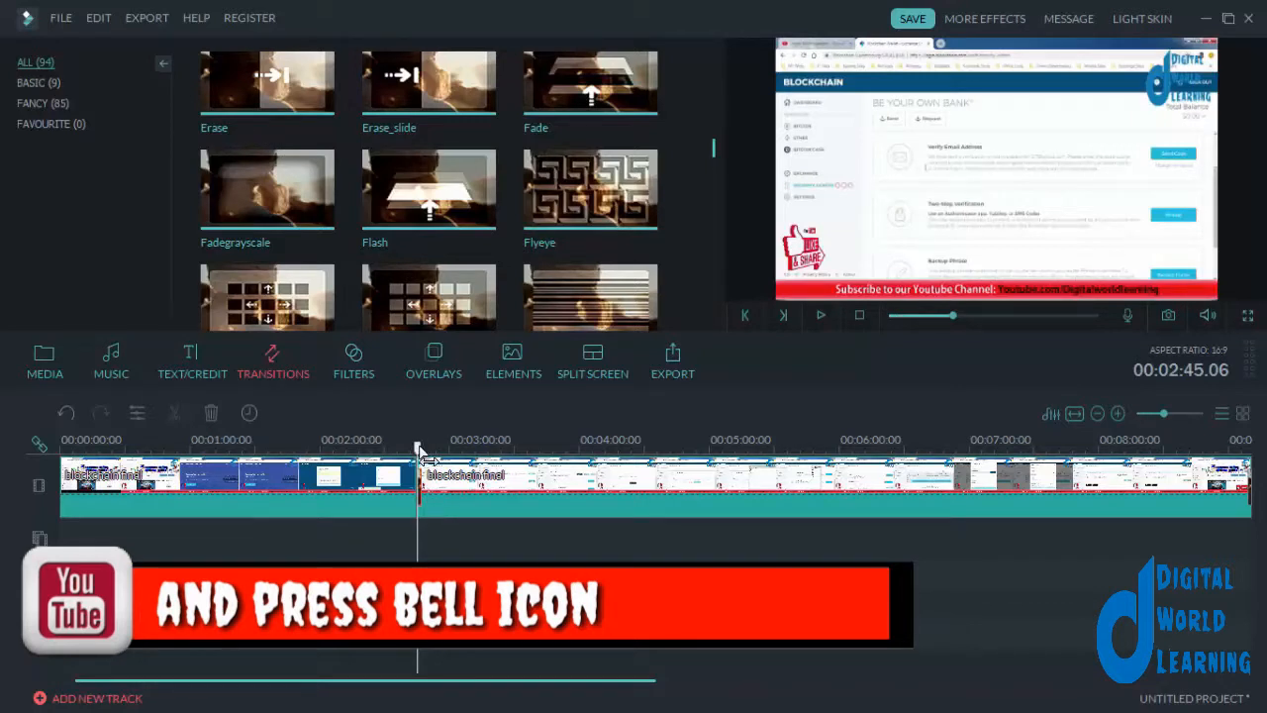
Play back the Flyeye transition from shortly before the cut, including in the full-screen preview.
left_click(820, 321)
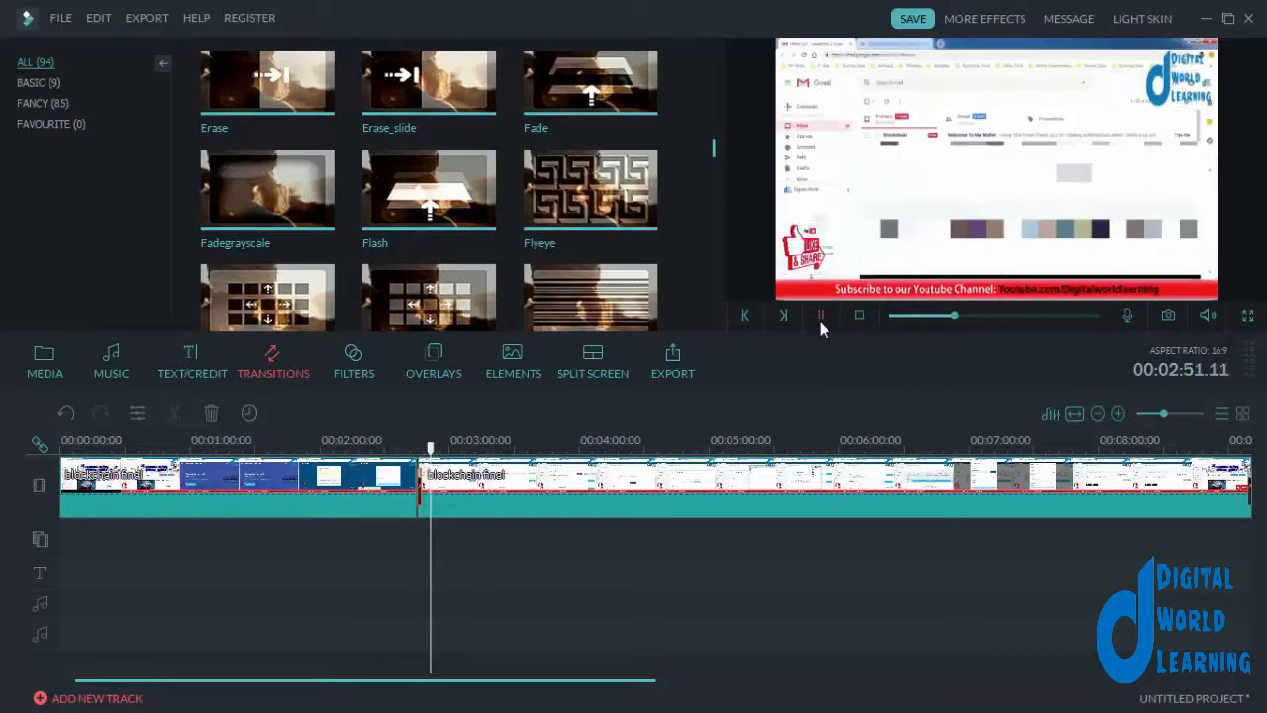
left_click(820, 321)
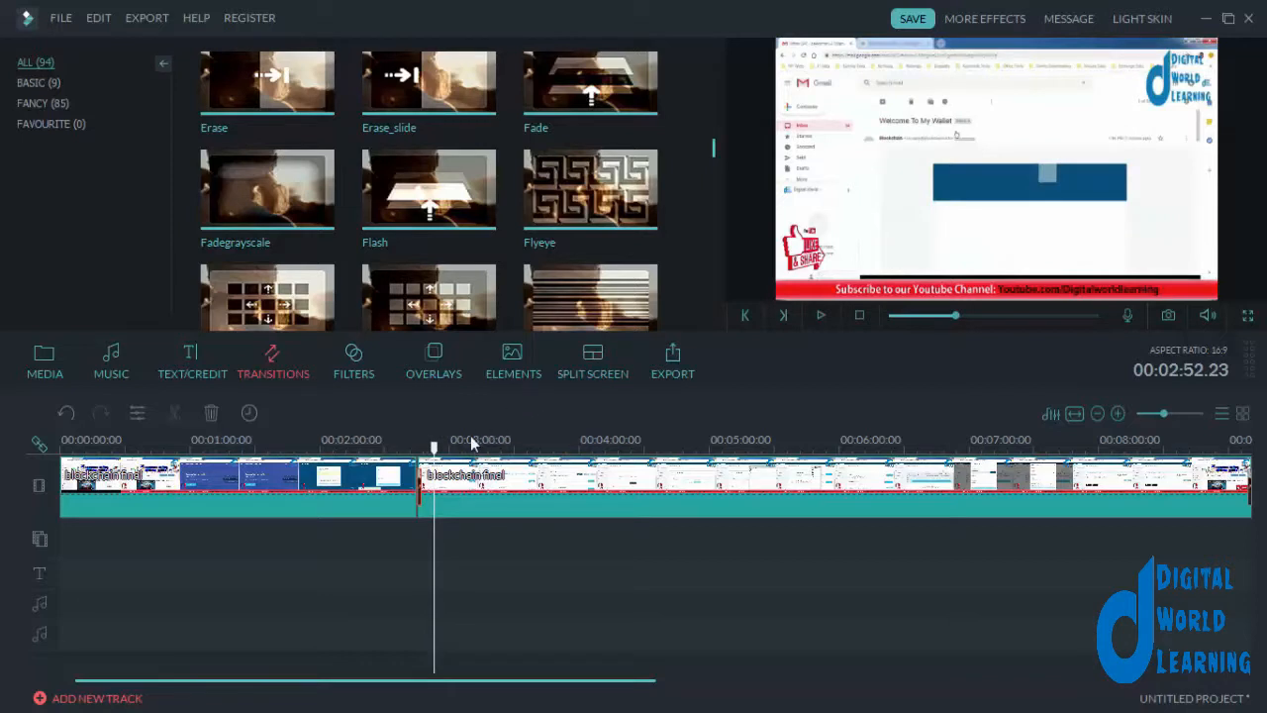
left_click_drag(433, 448, 414, 451)
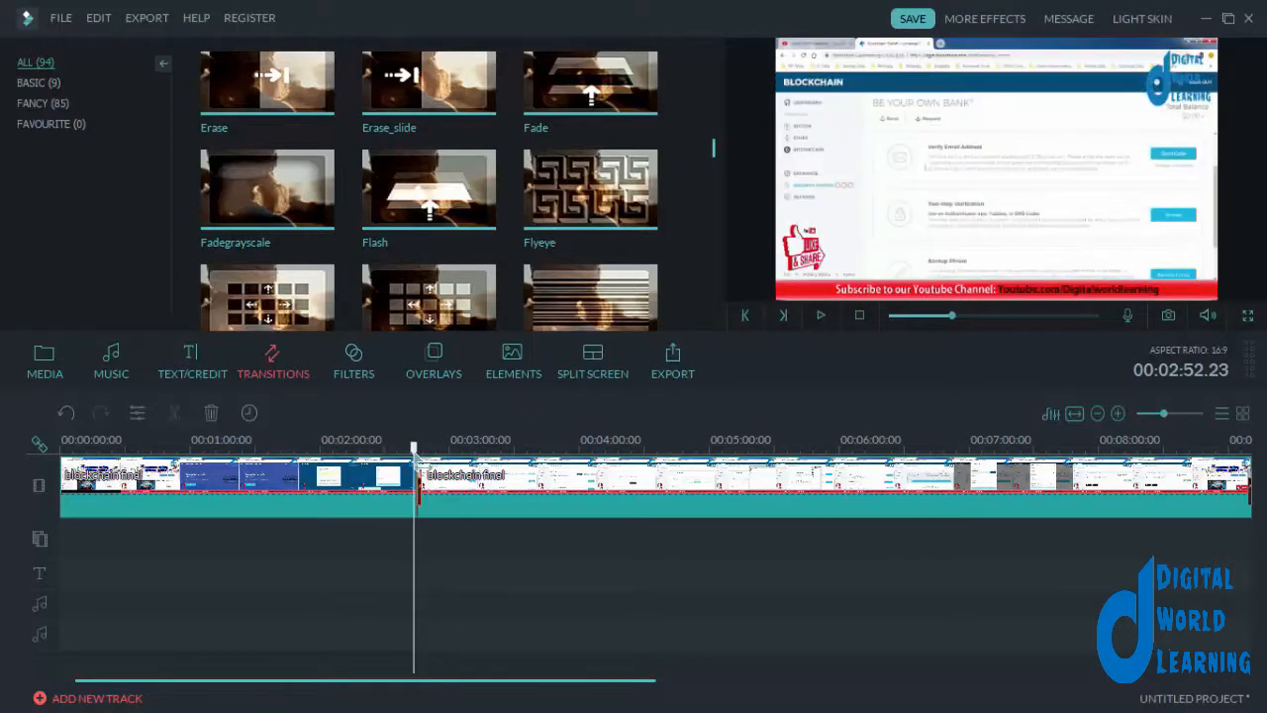
left_click(818, 314)
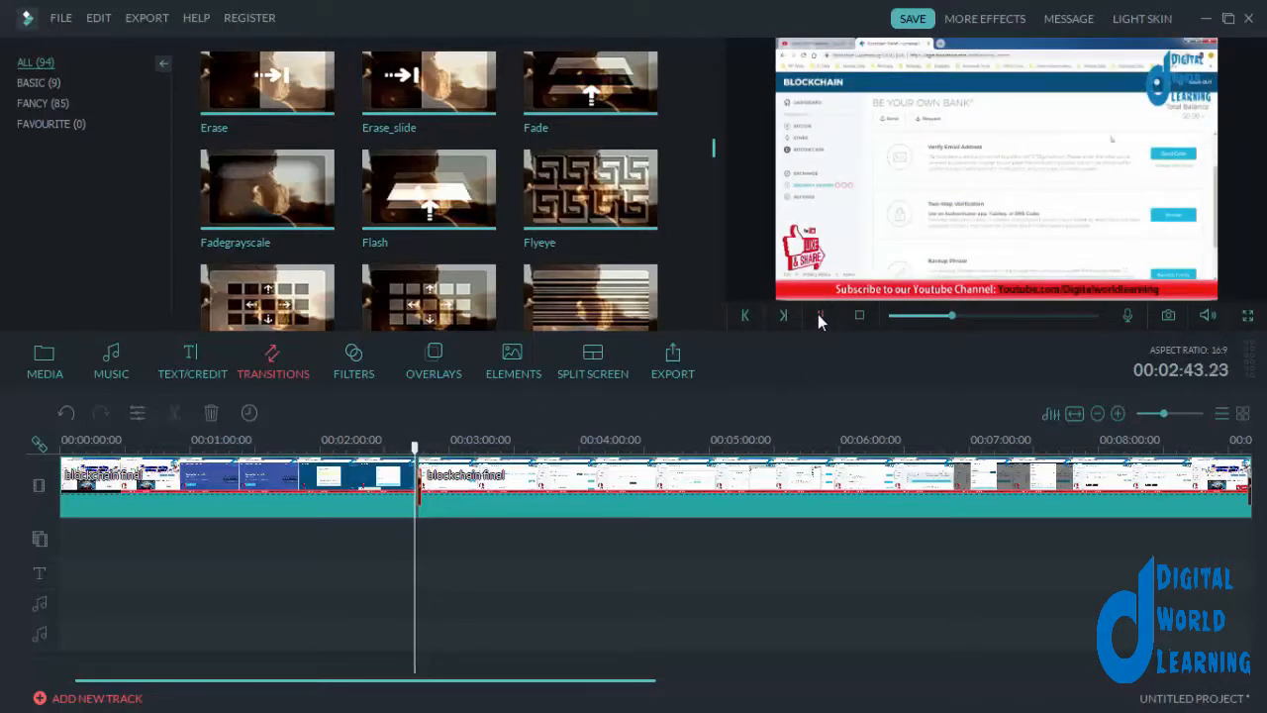
left_click(416, 447)
key("space")
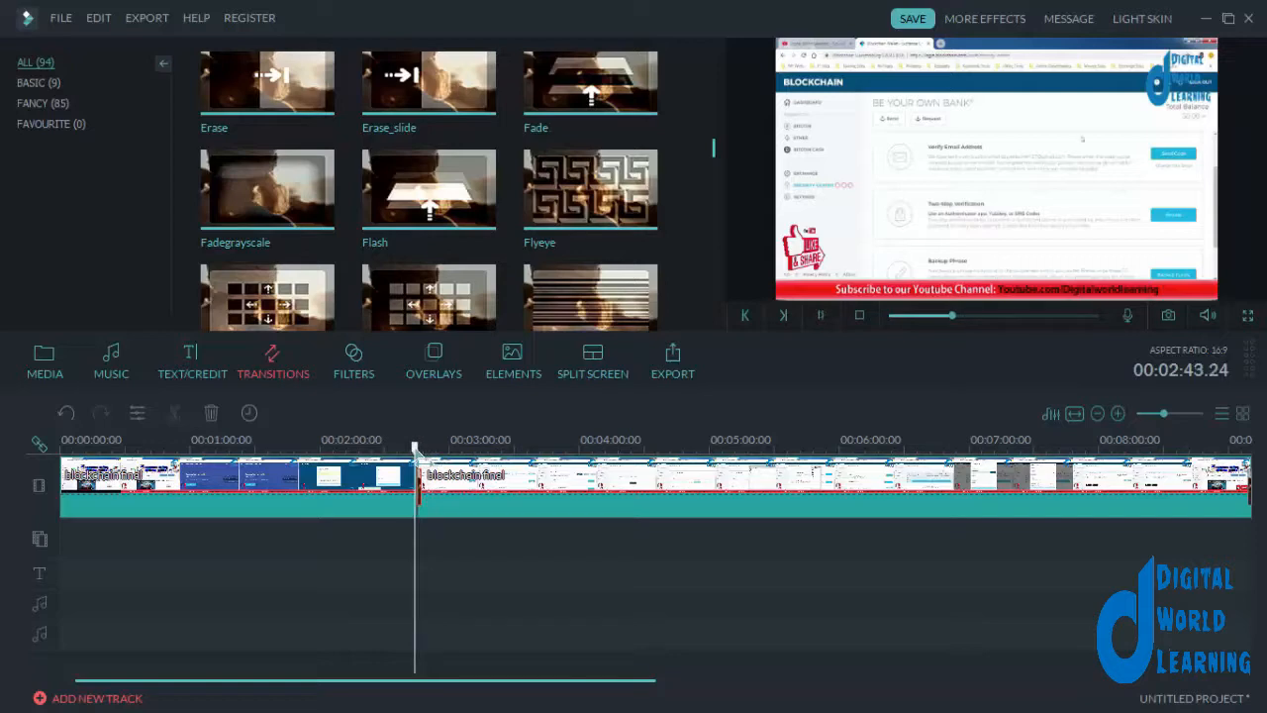
left_click(1248, 315)
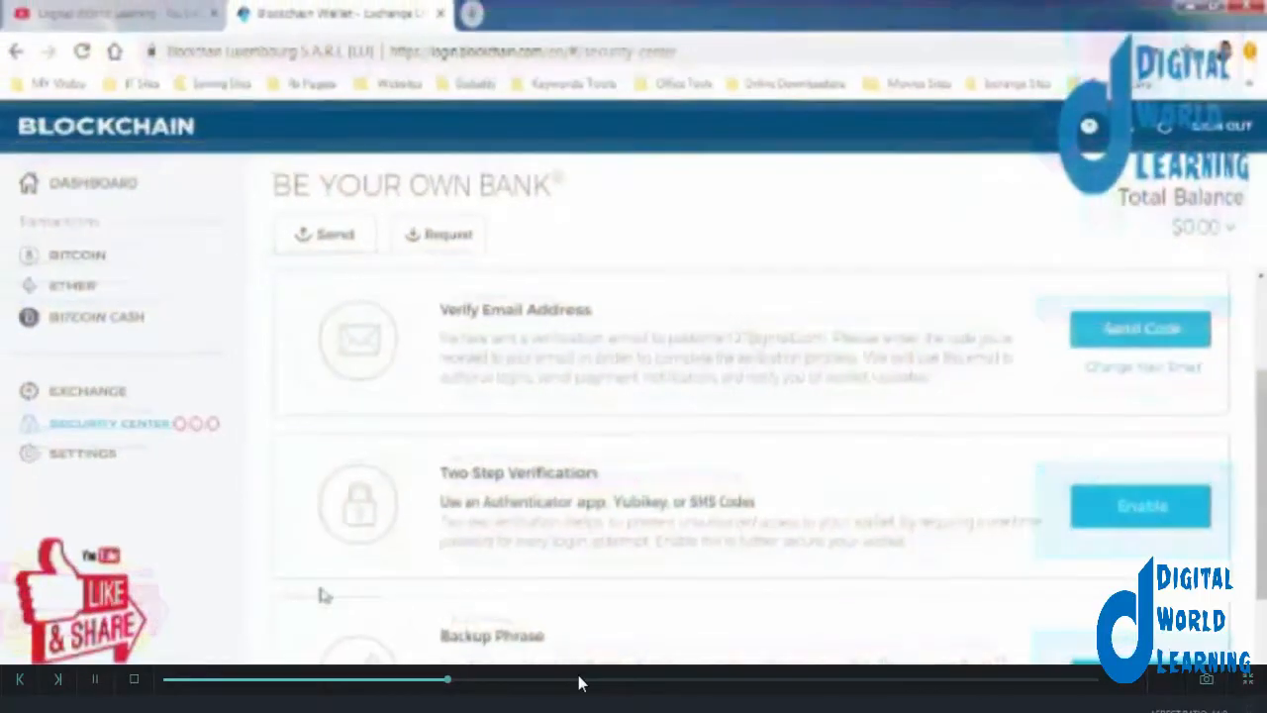
left_click(426, 680)
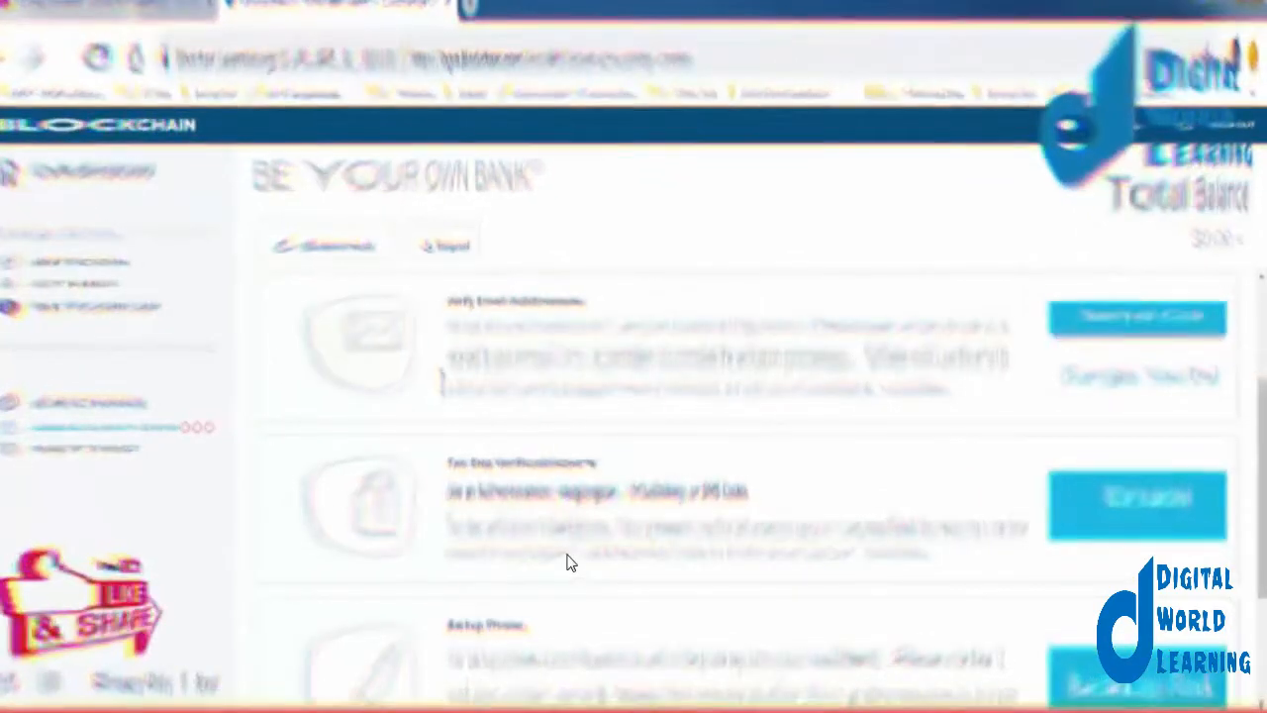
key("Escape")
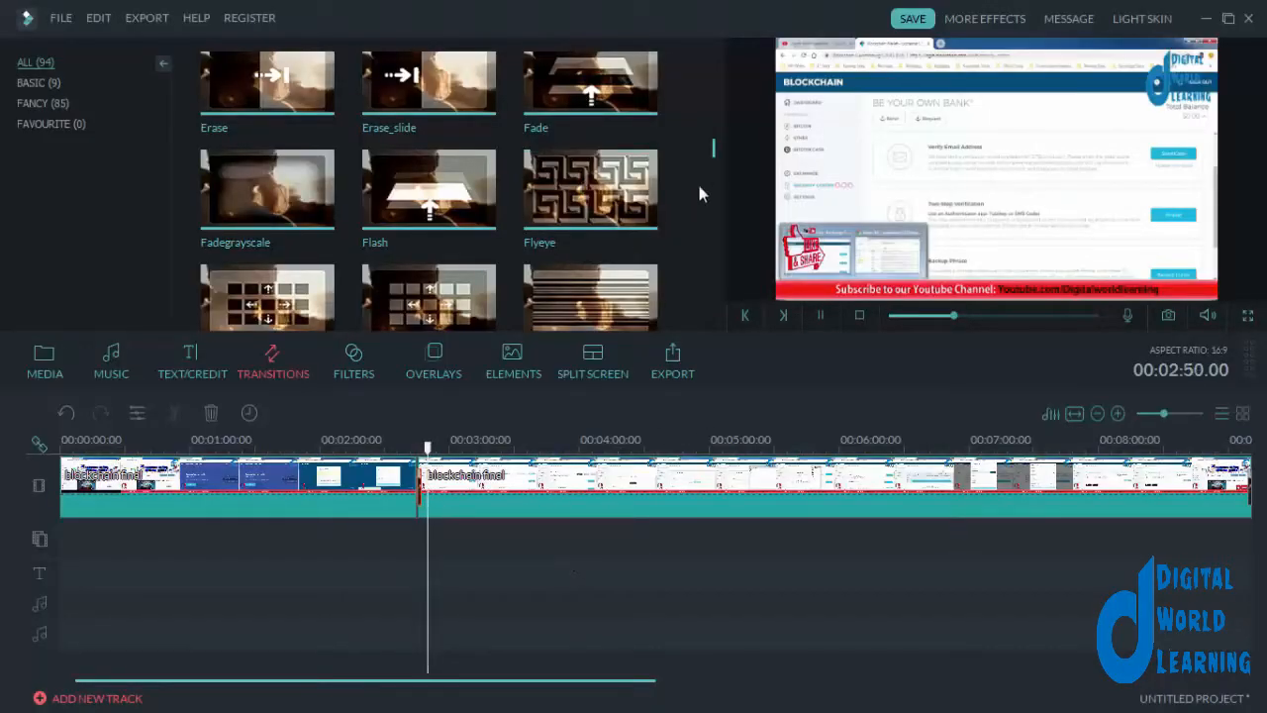
Split the second blockchain final clip at 00:03:17.10.
scroll(716, 144, "down", 5)
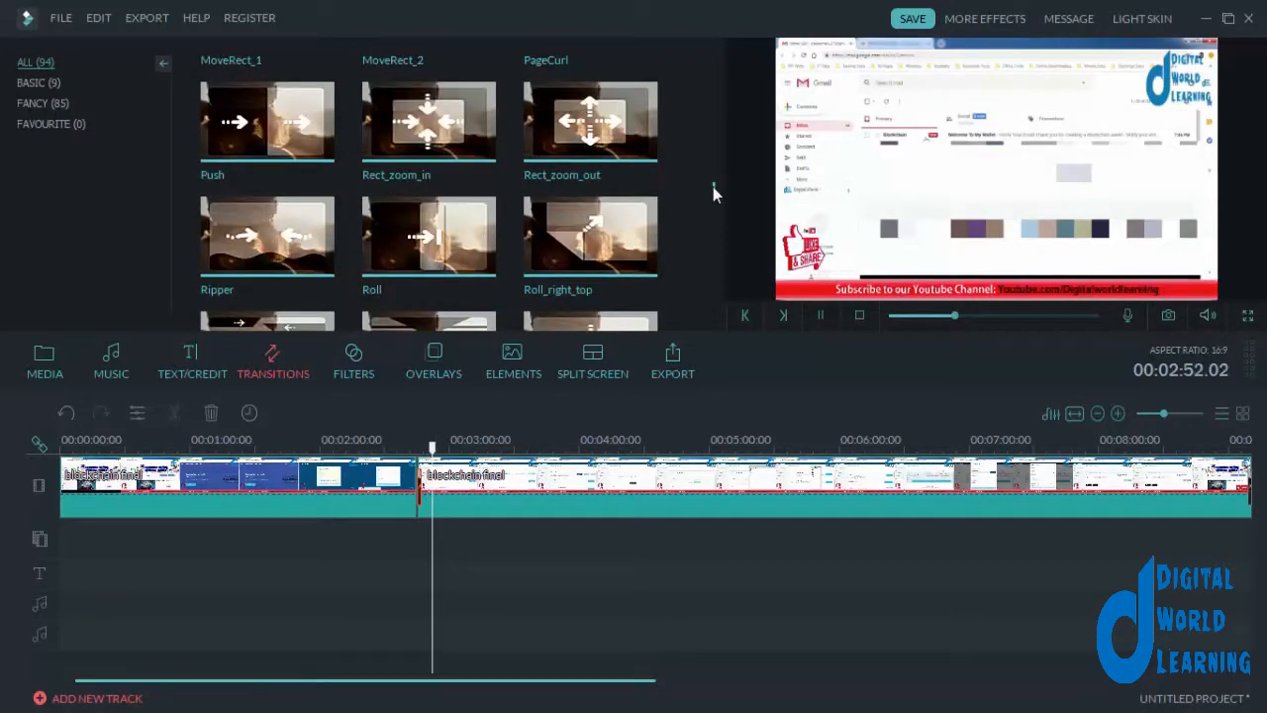
mouse_move(414, 256)
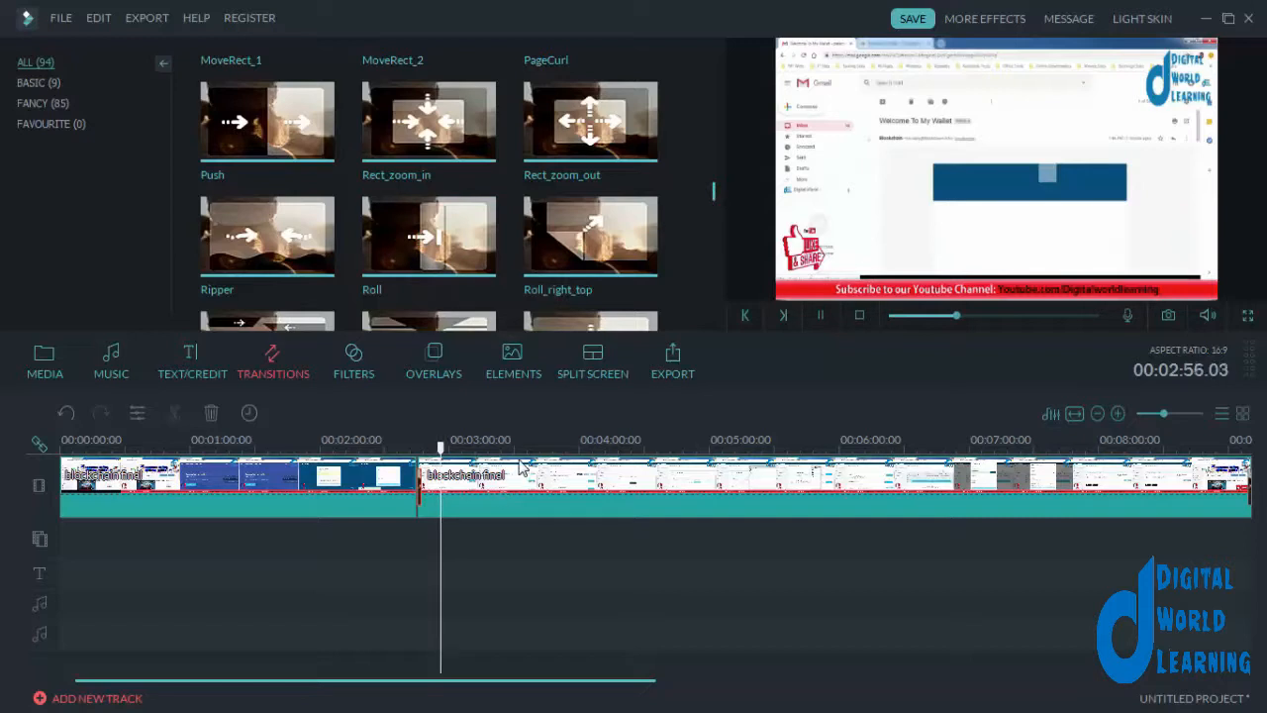
left_click(522, 490)
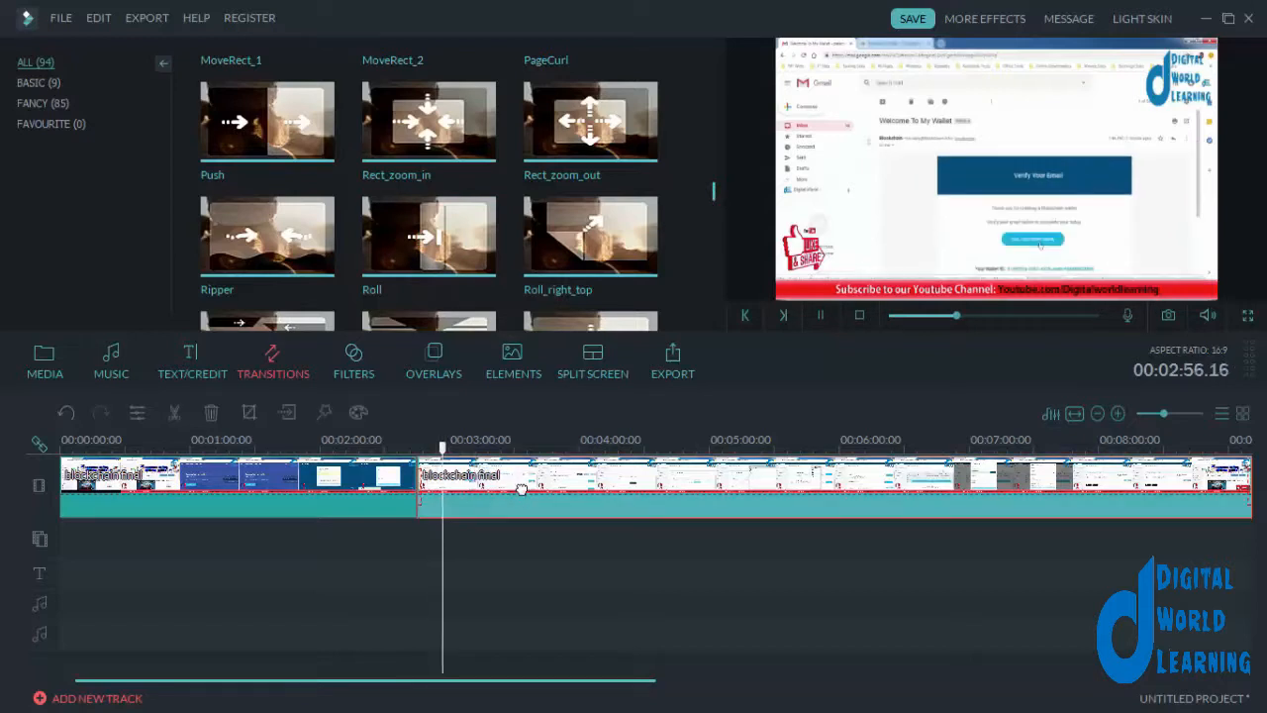
left_click(447, 451)
left_click_drag(447, 452, 483, 451)
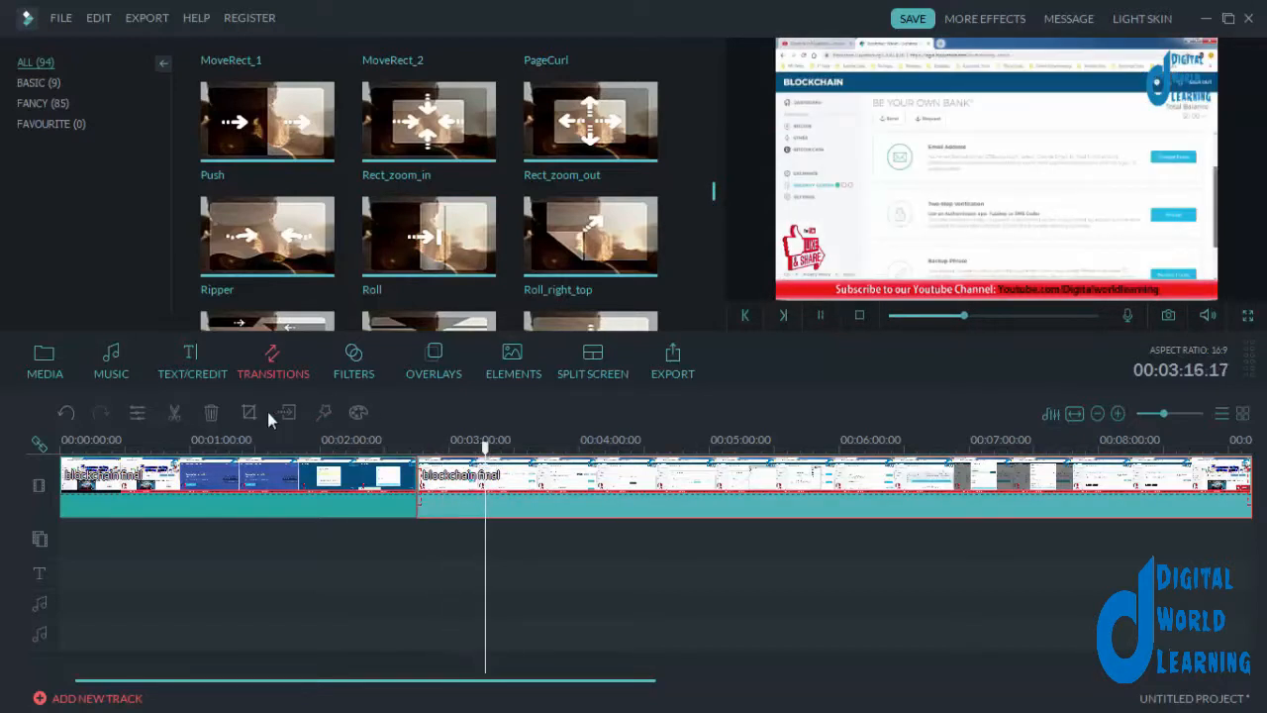
left_click(176, 412)
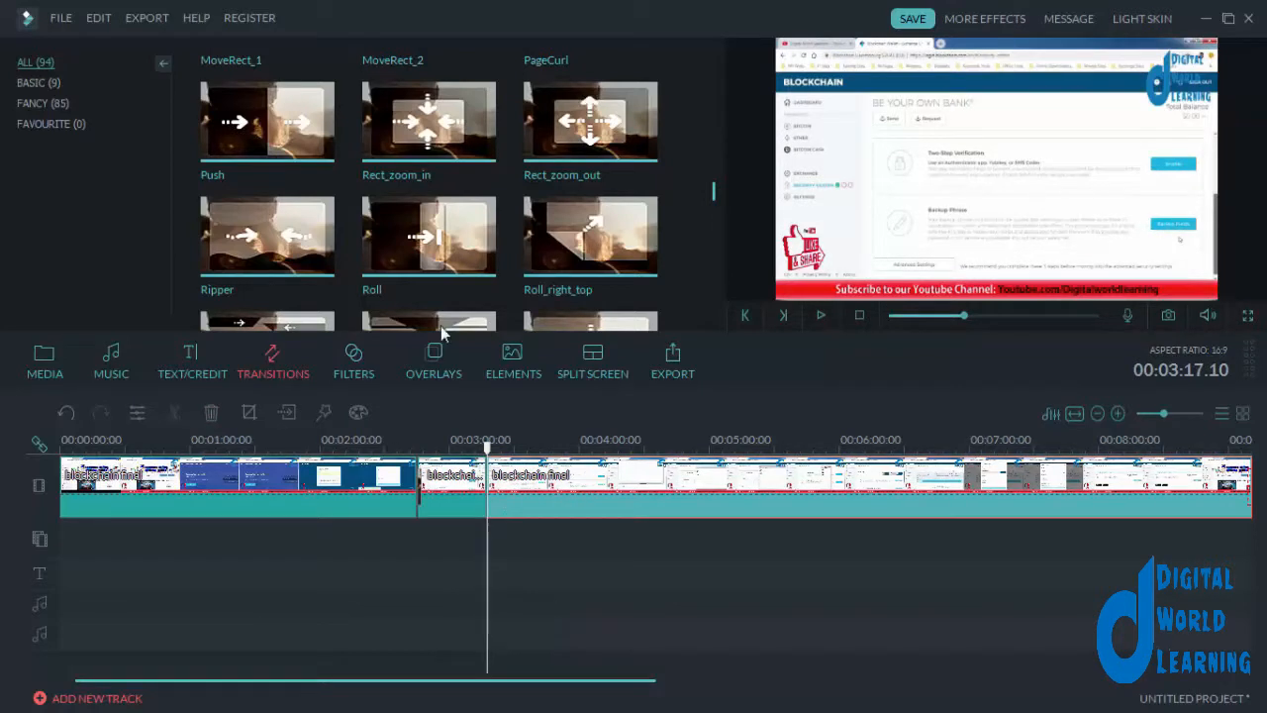
Apply the Roll transition at the cut at 00:03:17.10.
mouse_move(409, 244)
left_click_drag(409, 244, 493, 501)
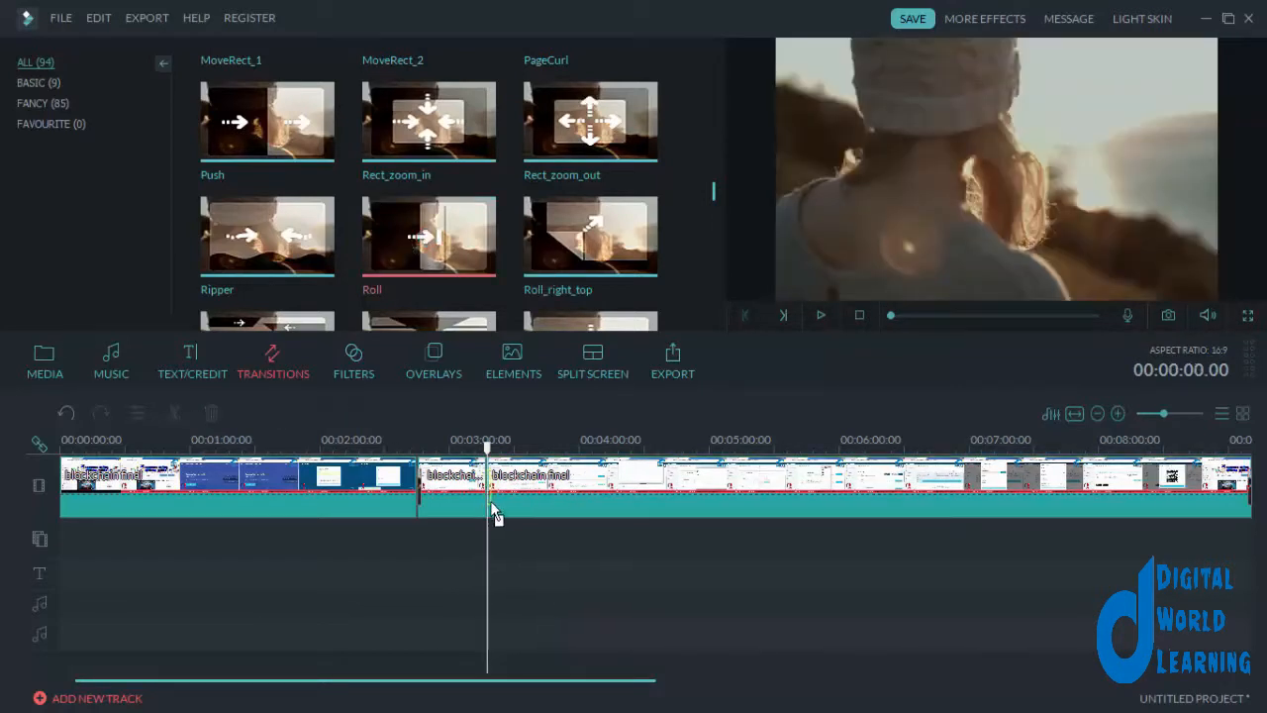
left_click(501, 510)
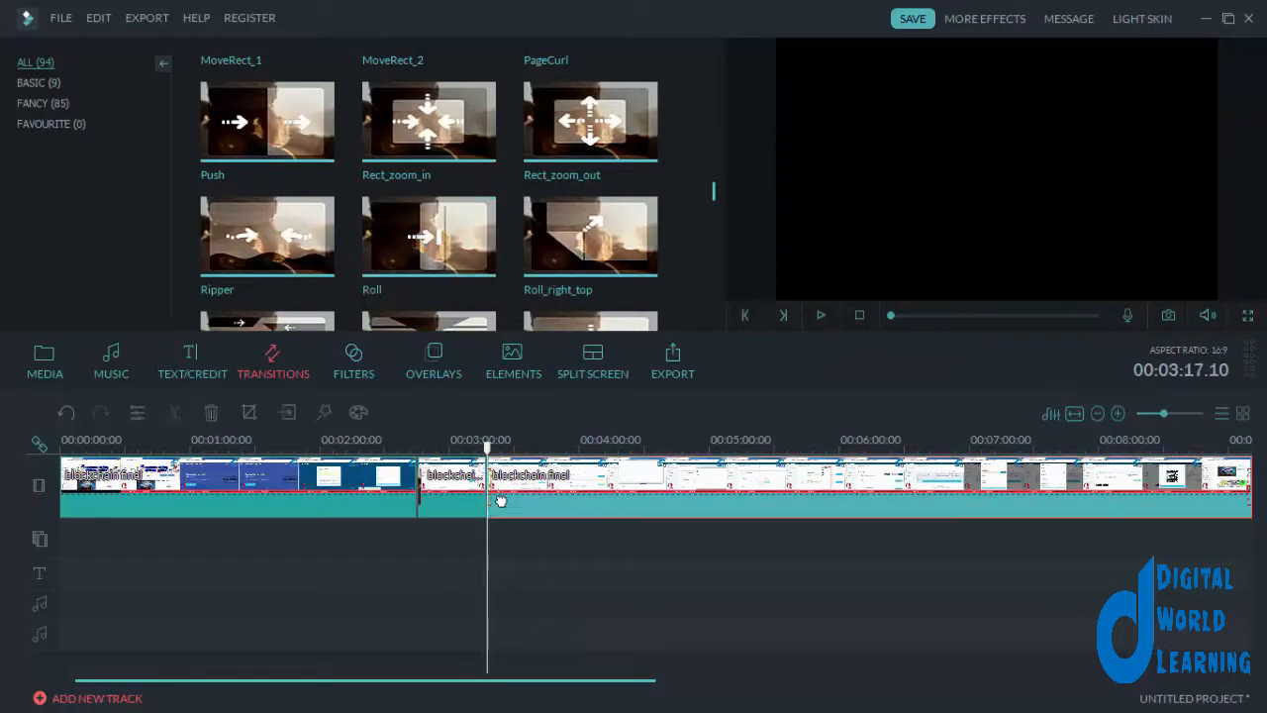
Split the last video clip at 00:04:37.08 and apply the Heart transition at that cut.
left_click(821, 316)
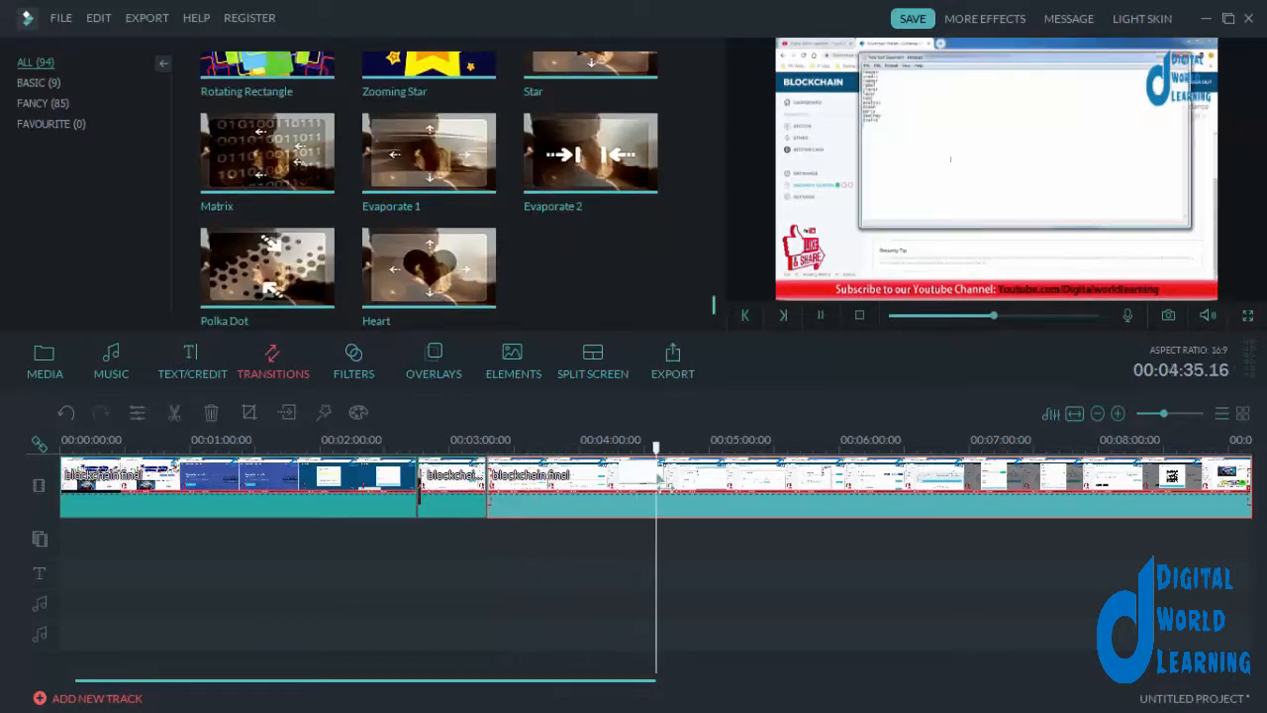
left_click(173, 414)
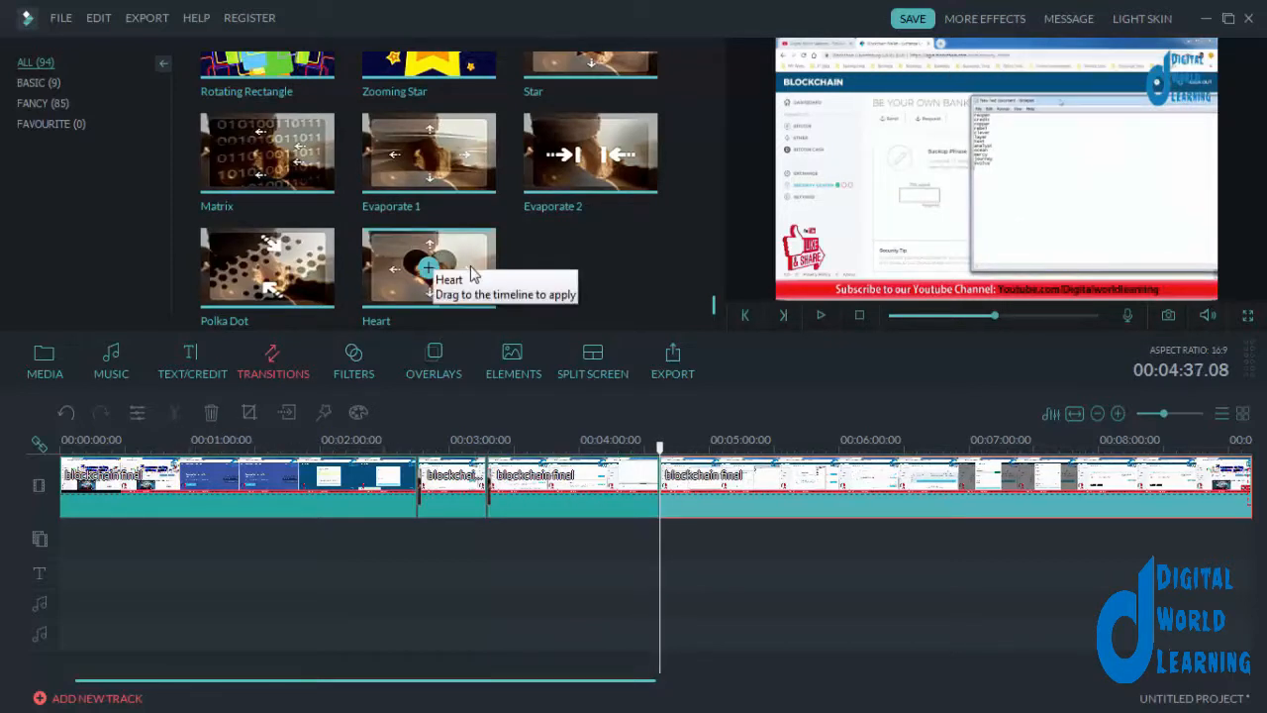
left_click_drag(433, 260, 671, 505)
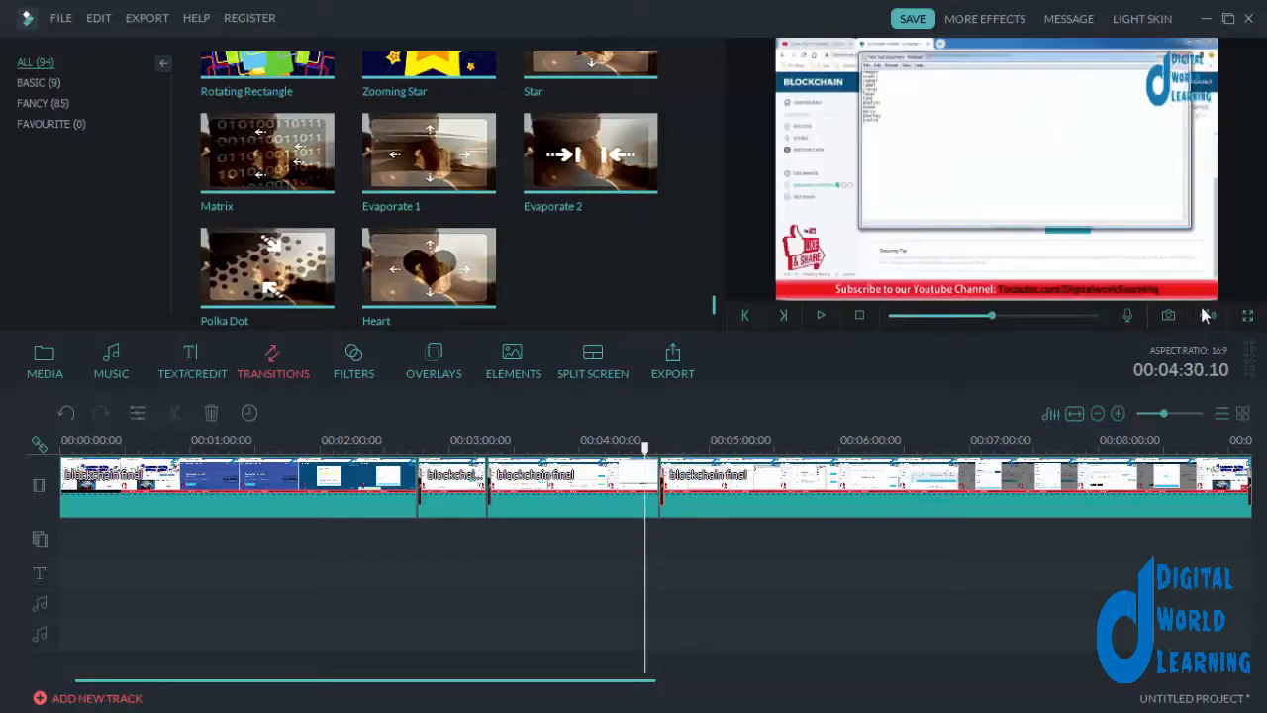
Play back the Heart transition in the full-screen preview and return to the editor.
left_click(1247, 314)
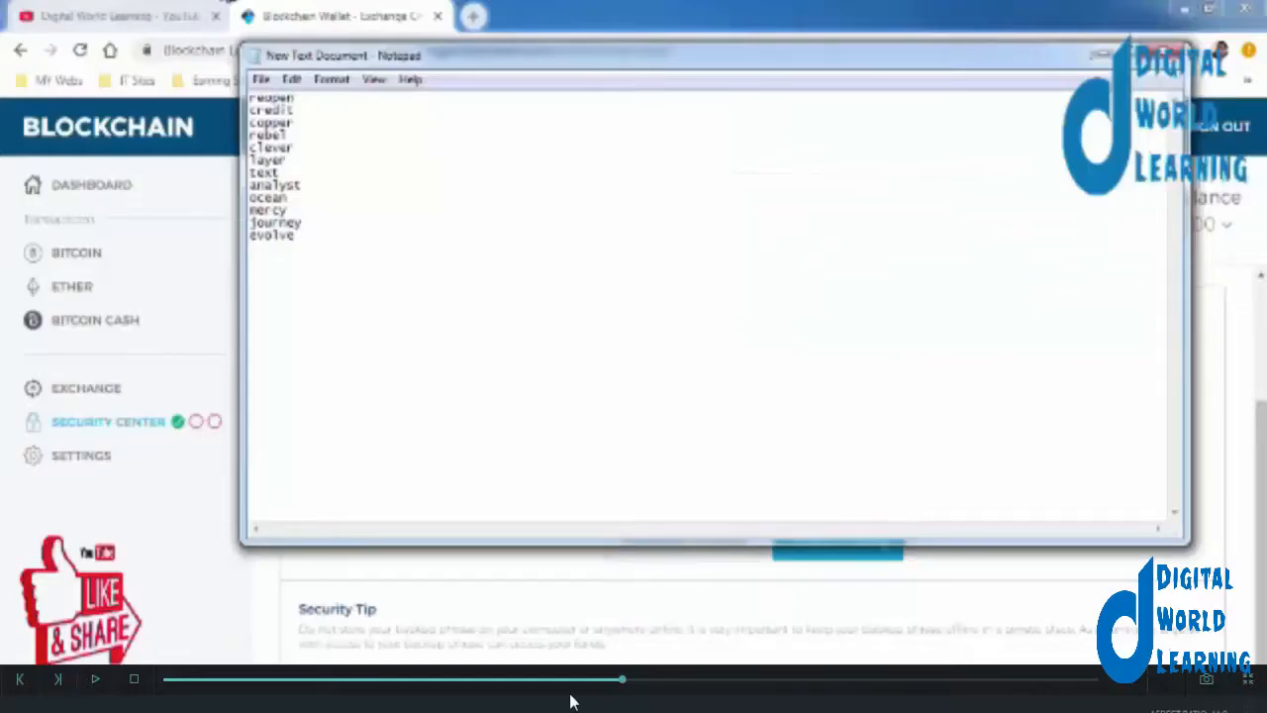
left_click(96, 682)
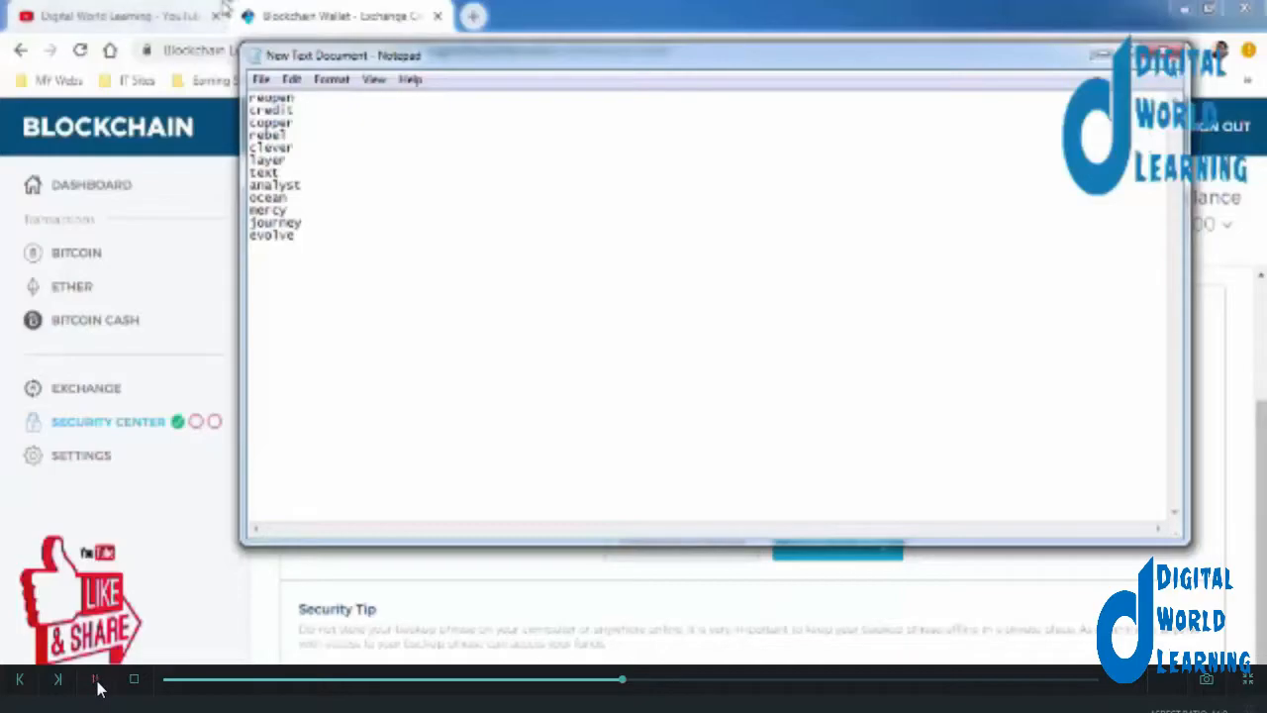
key("Escape")
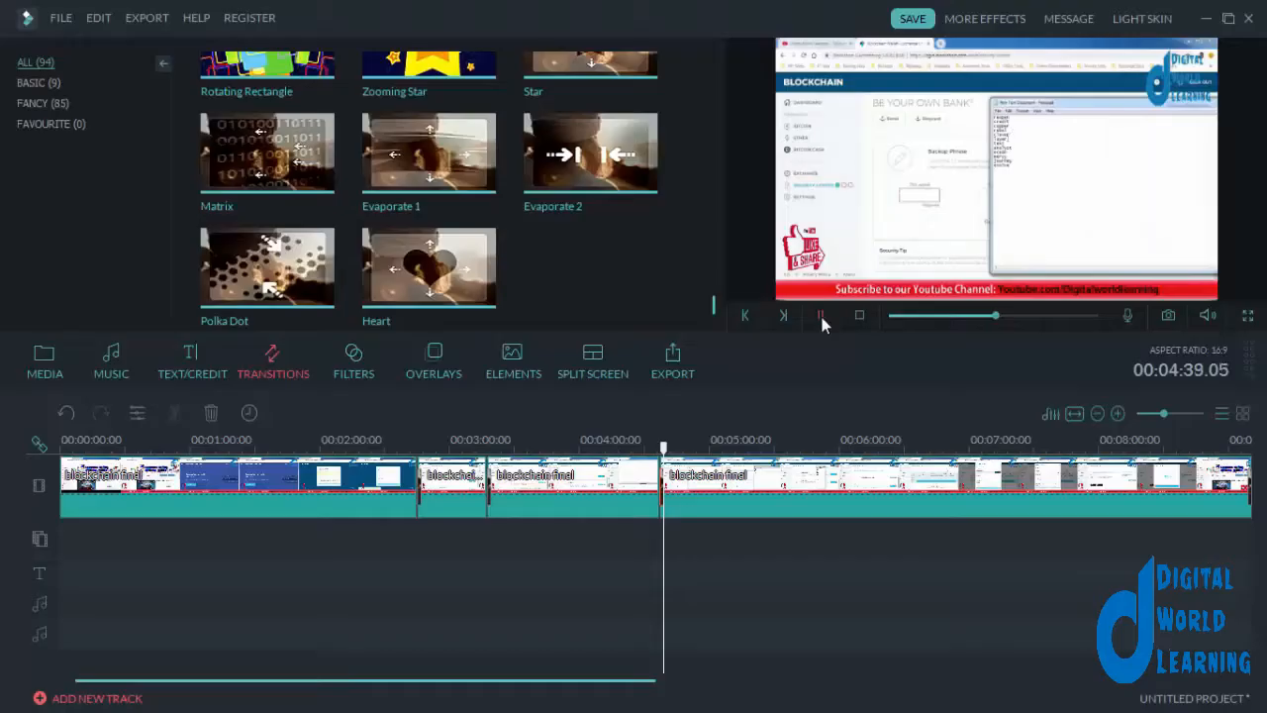
Open the Heart transition's duration and mode settings for review and close them.
left_click(660, 487)
left_click(662, 485)
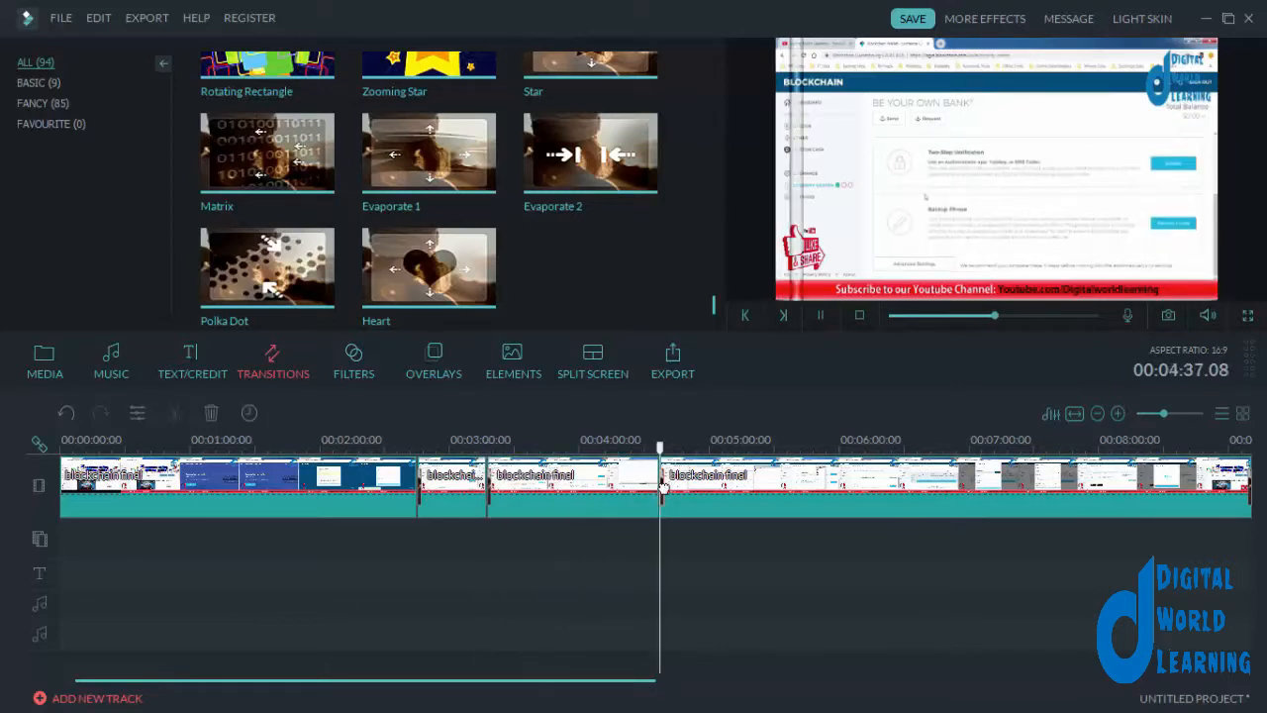
double_click(664, 485)
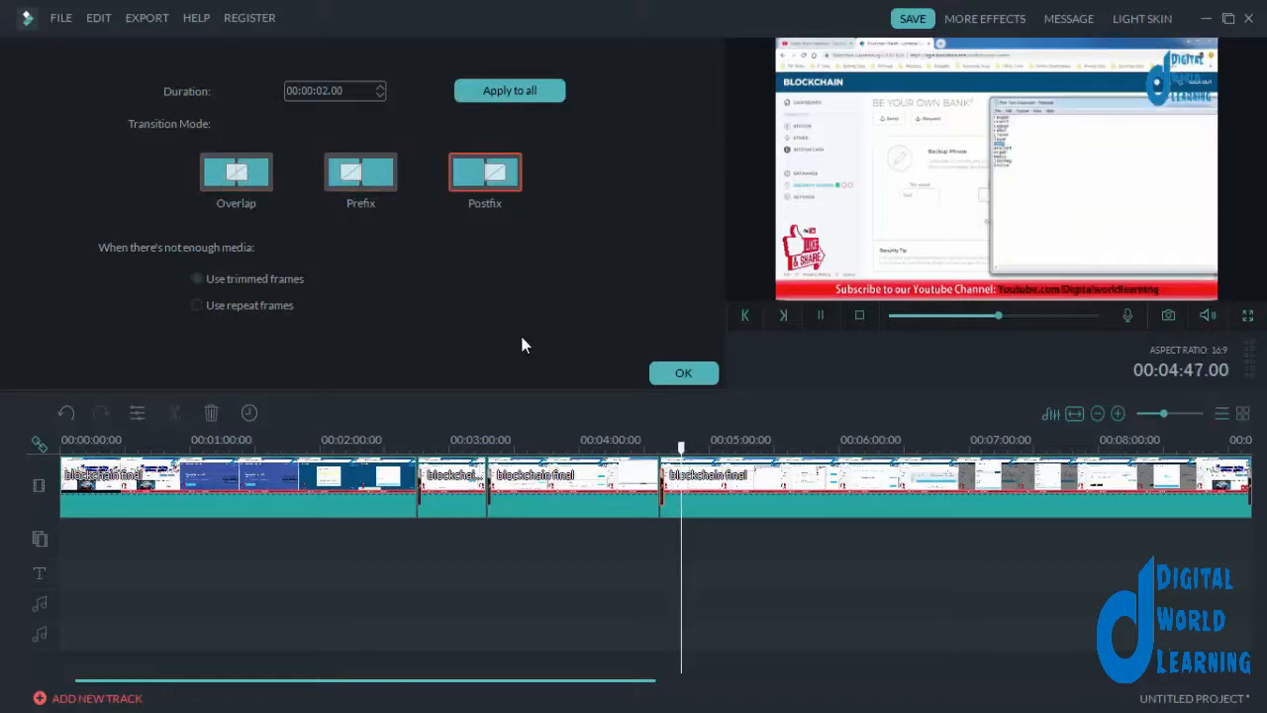
left_click(683, 372)
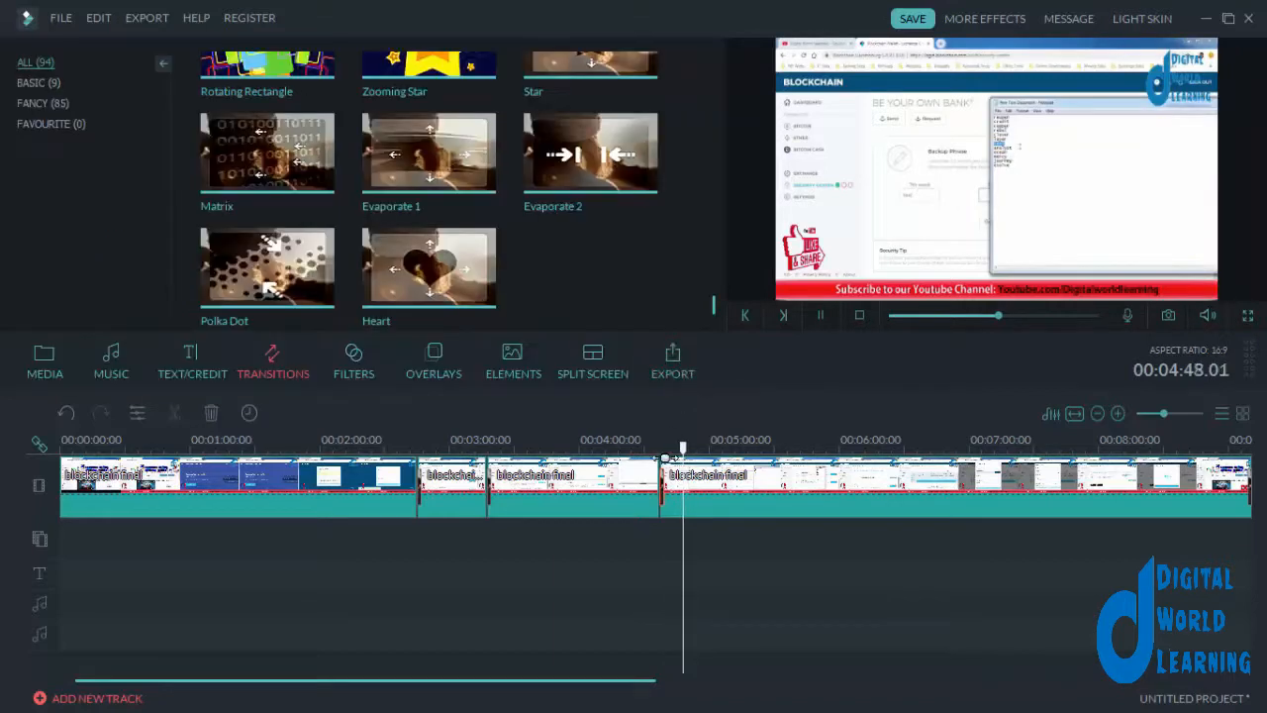
Replace the Heart transition at the 00:04:37.08 cut with the Floating Circle transition and play it back.
right_click(662, 487)
left_click(730, 677)
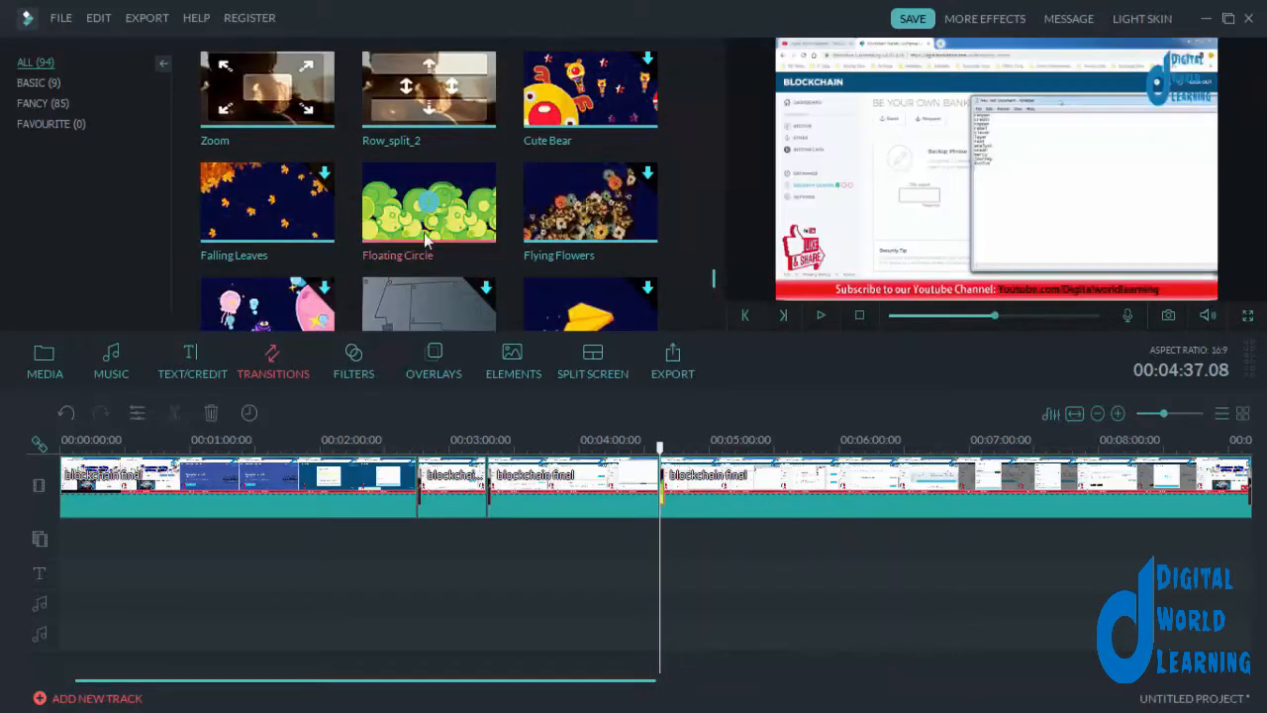
left_click_drag(396, 207, 677, 505)
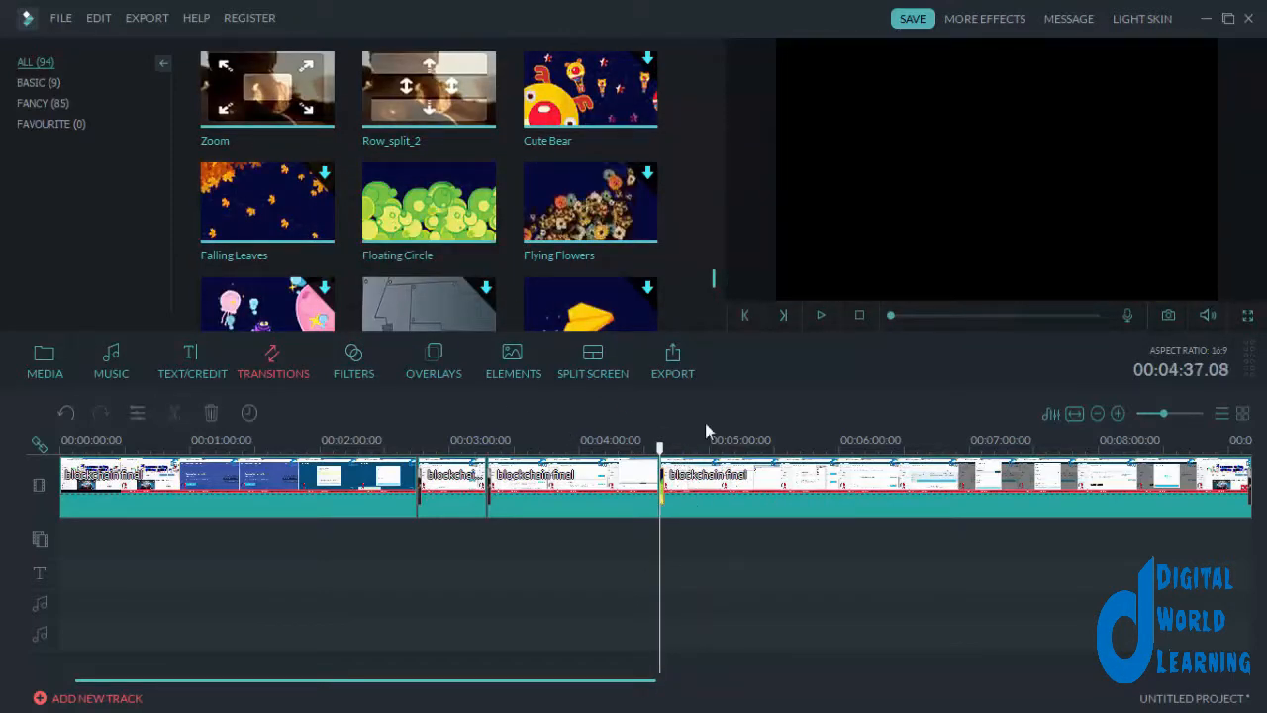
left_click(819, 315)
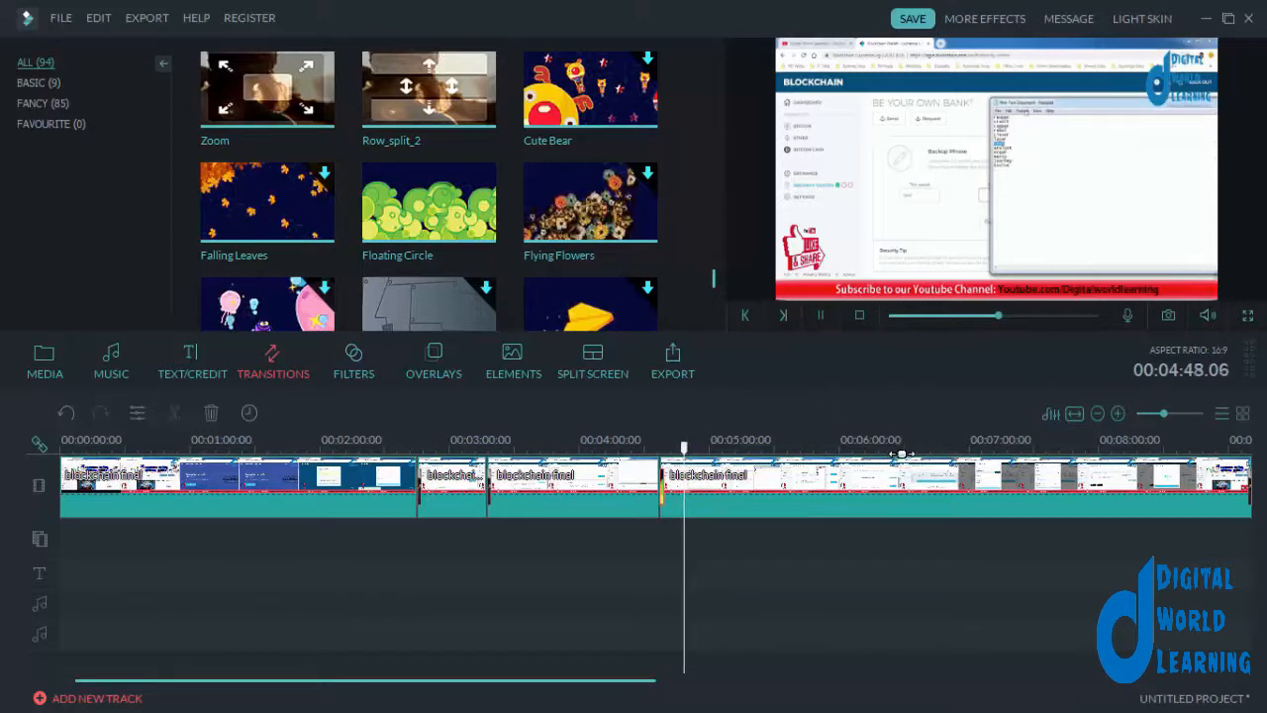
left_click(822, 315)
Add the Vacation 1 element to the overlay track at 00:05:06.11 and play it back briefly.
left_click(357, 367)
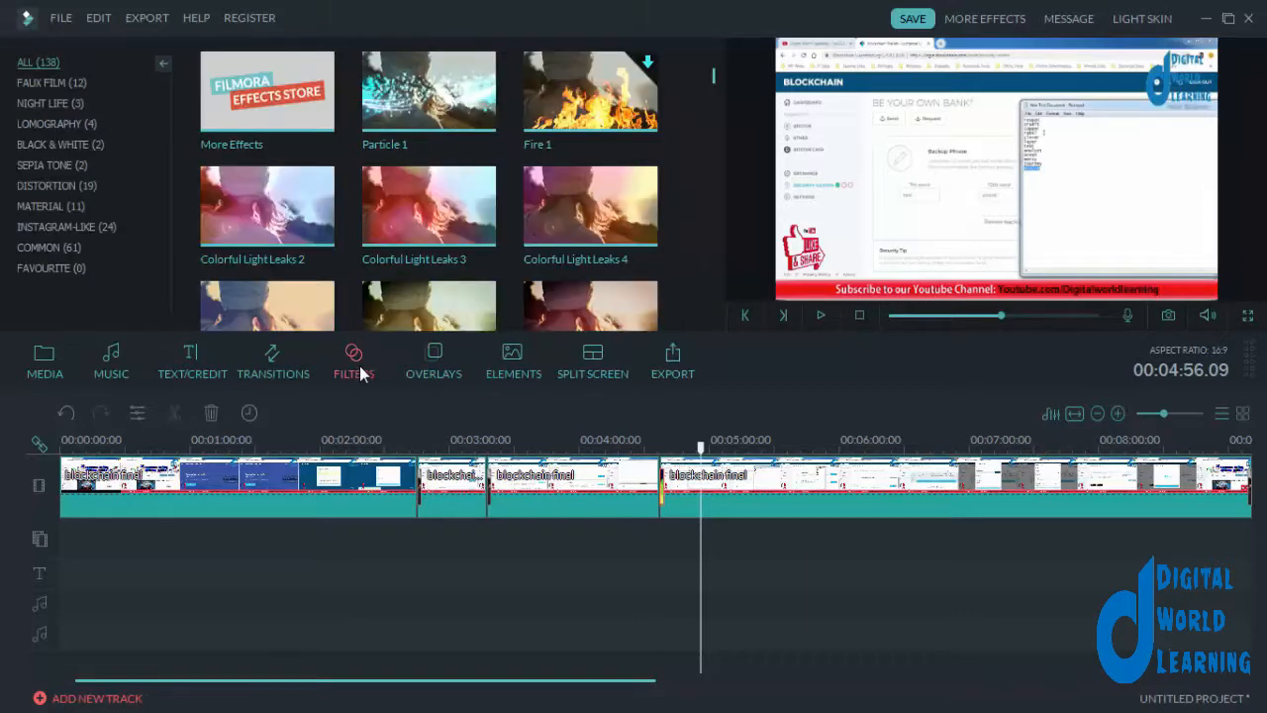
left_click(443, 366)
left_click(535, 366)
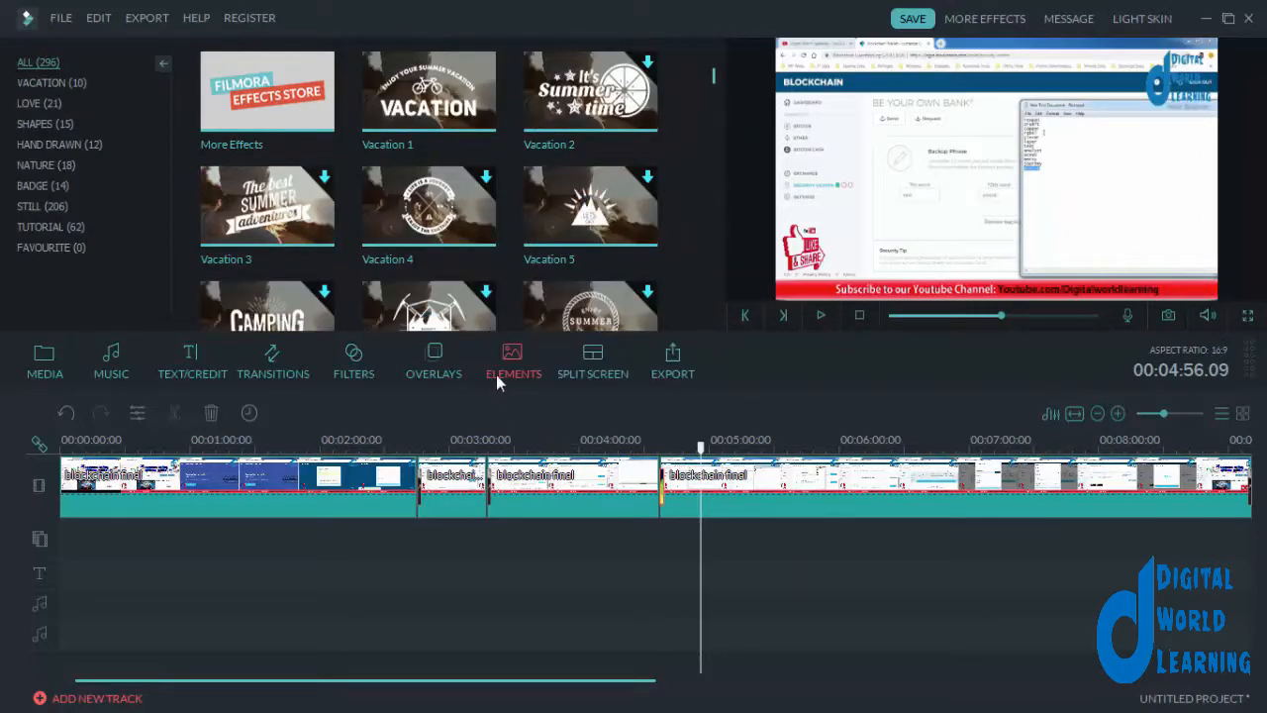
left_click_drag(712, 84, 723, 195)
scroll(724, 188, "up", 10)
left_click_drag(705, 450, 724, 449)
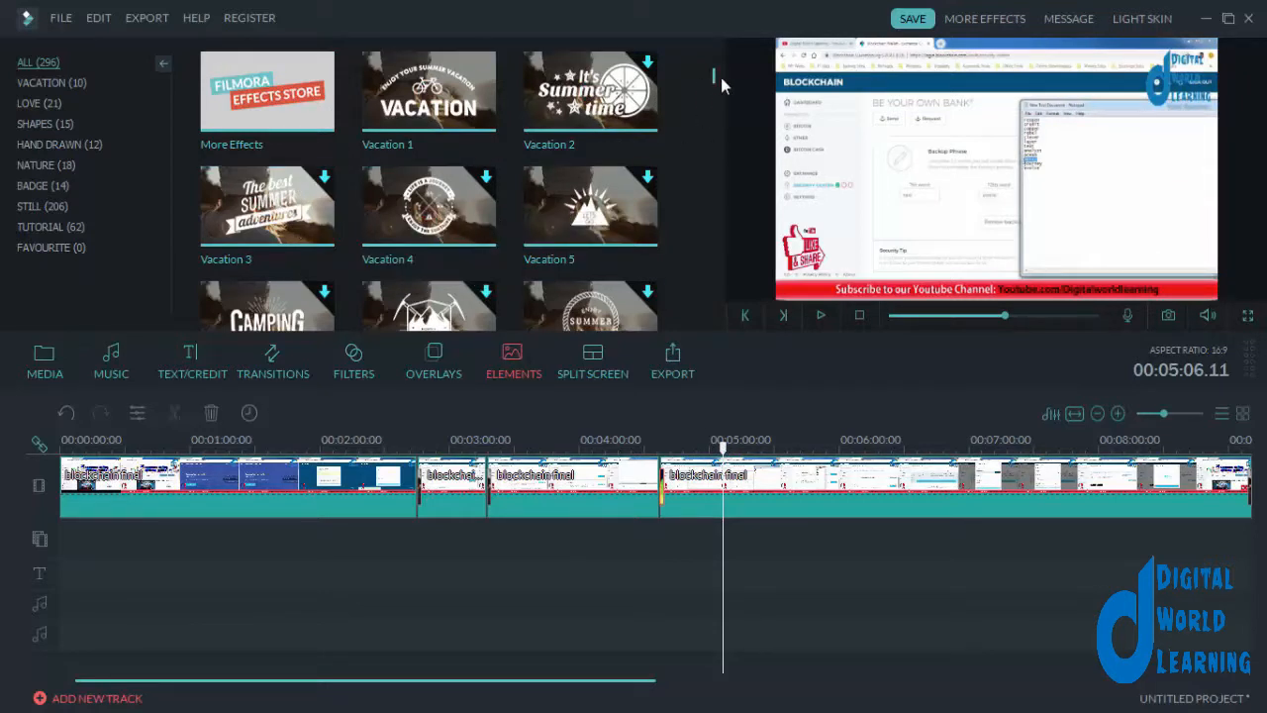
left_click_drag(713, 75, 712, 46)
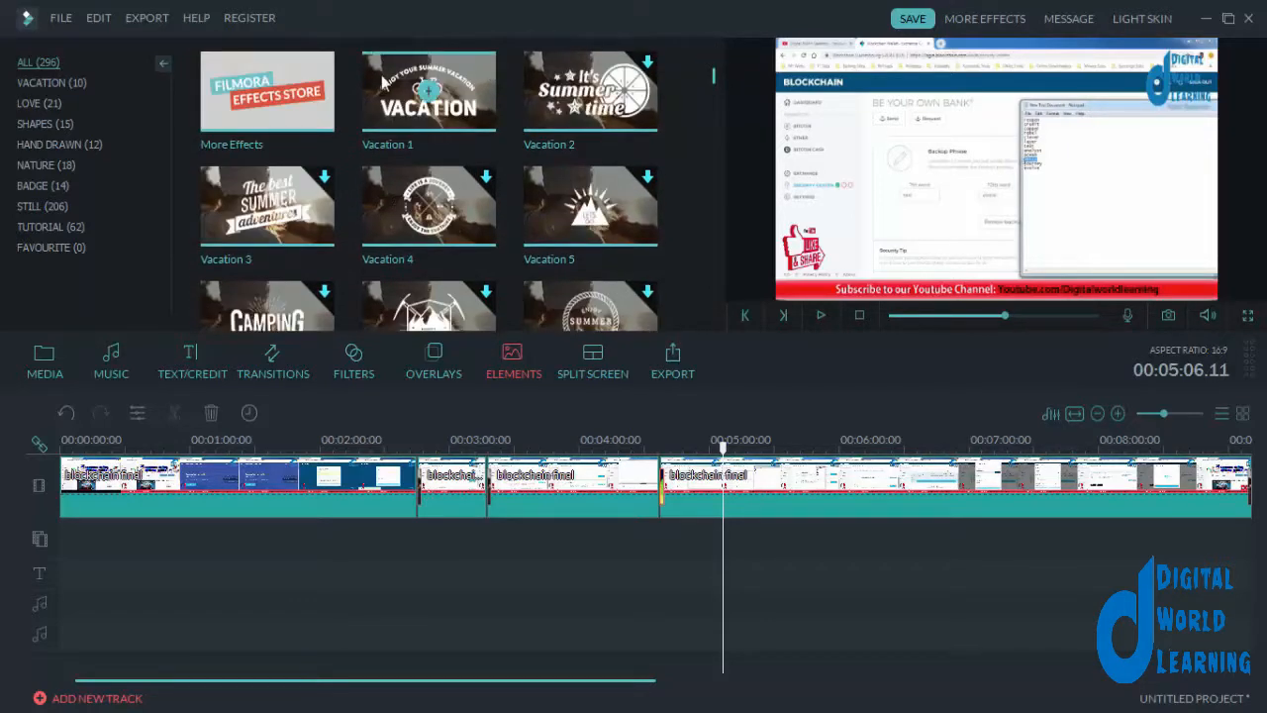
left_click_drag(393, 109, 737, 568)
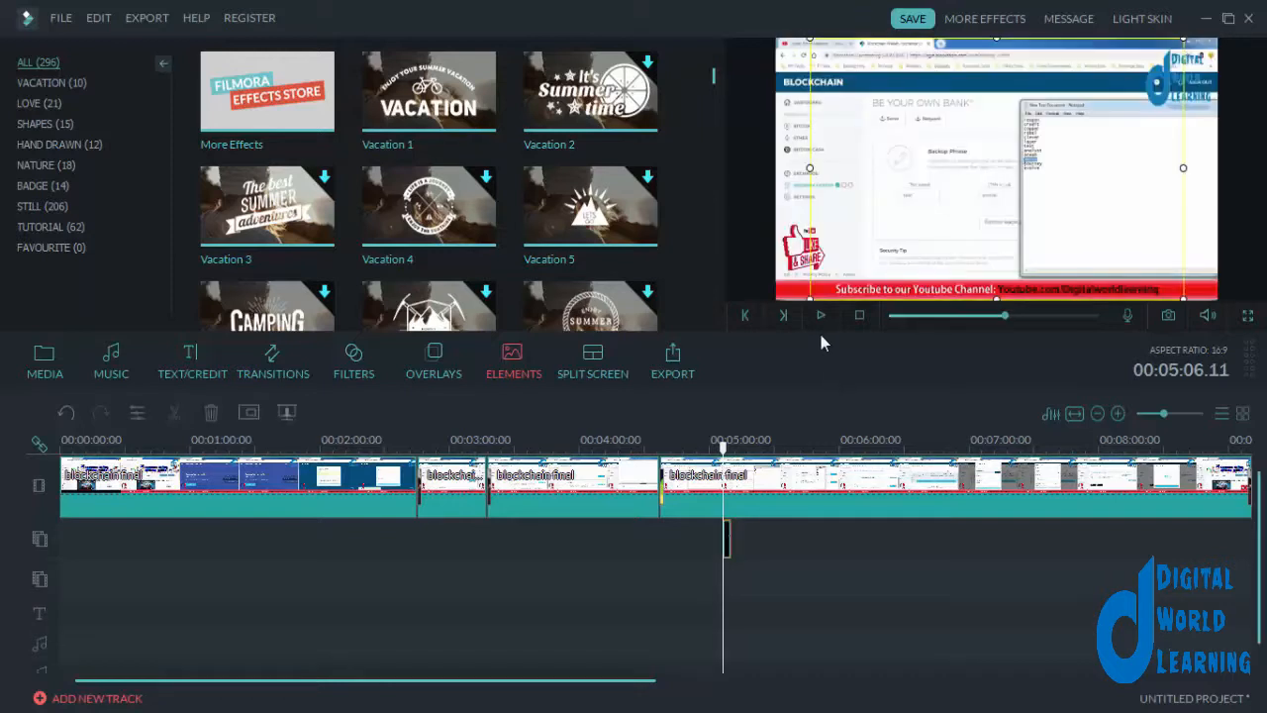
left_click(818, 316)
left_click(820, 316)
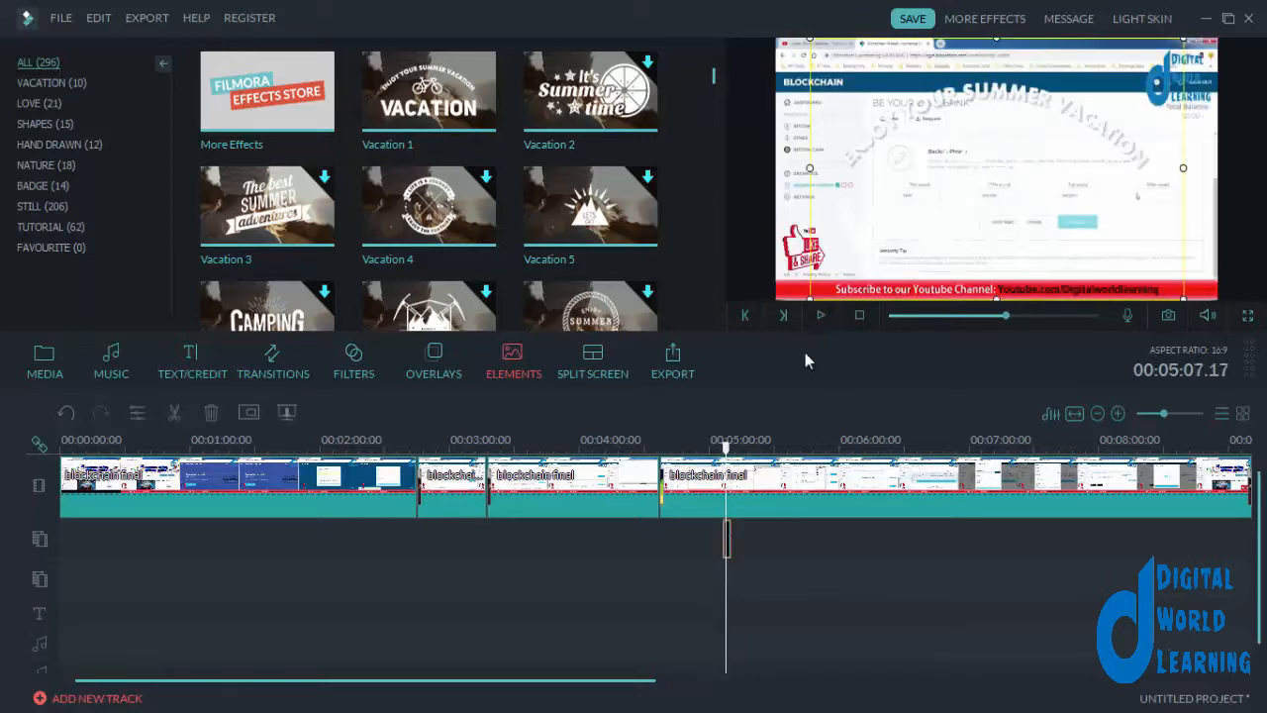
Review the Vacation 1 element's motion presets and its PIP mask and effect settings, and close them.
double_click(728, 539)
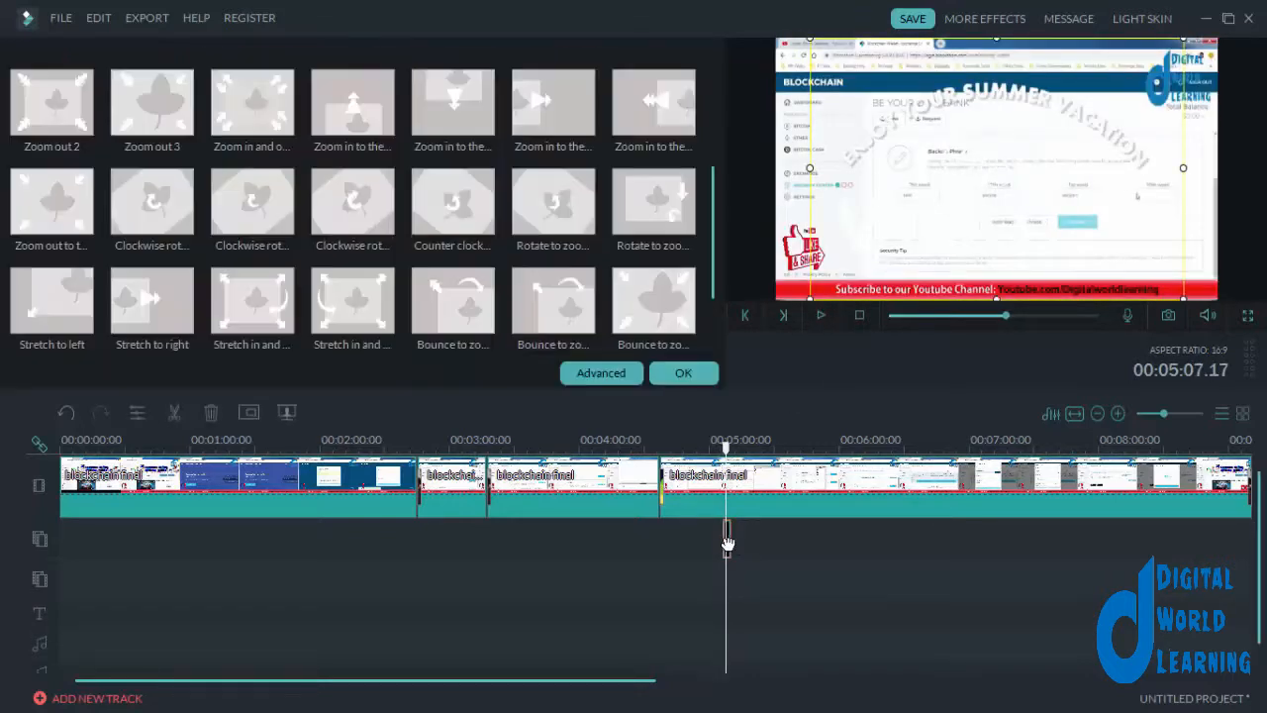
left_click(594, 376)
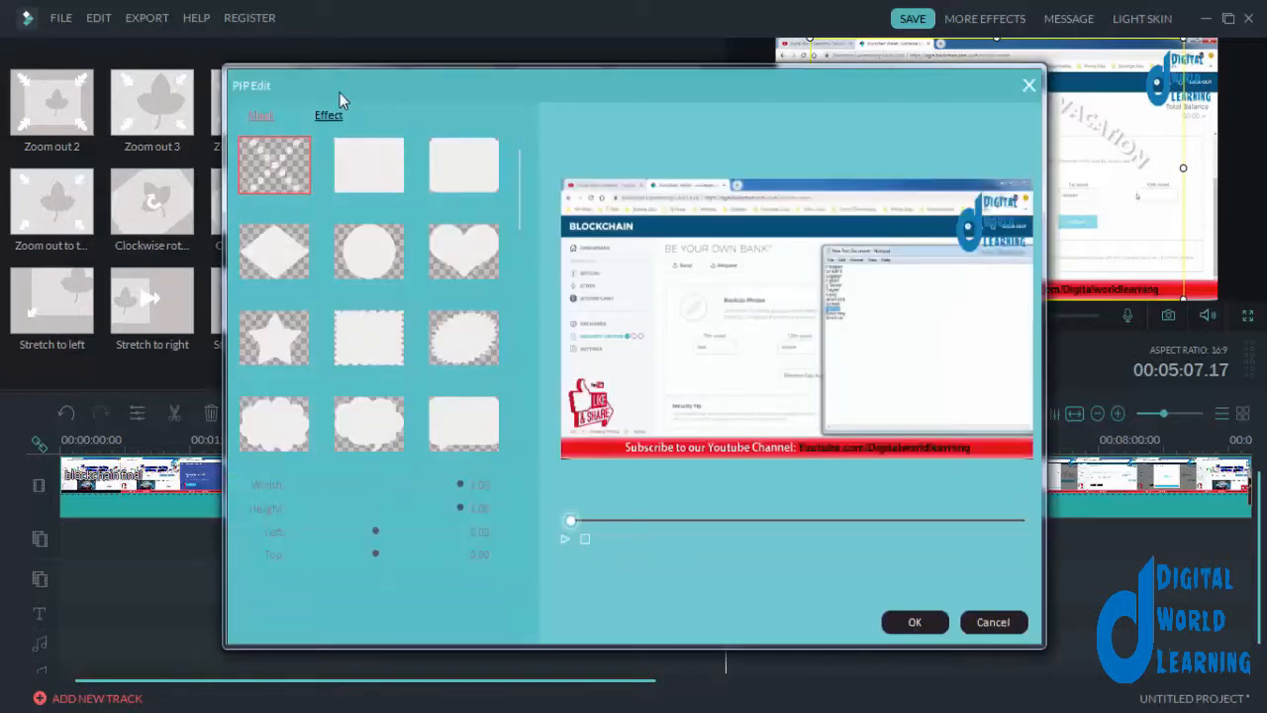
left_click(331, 117)
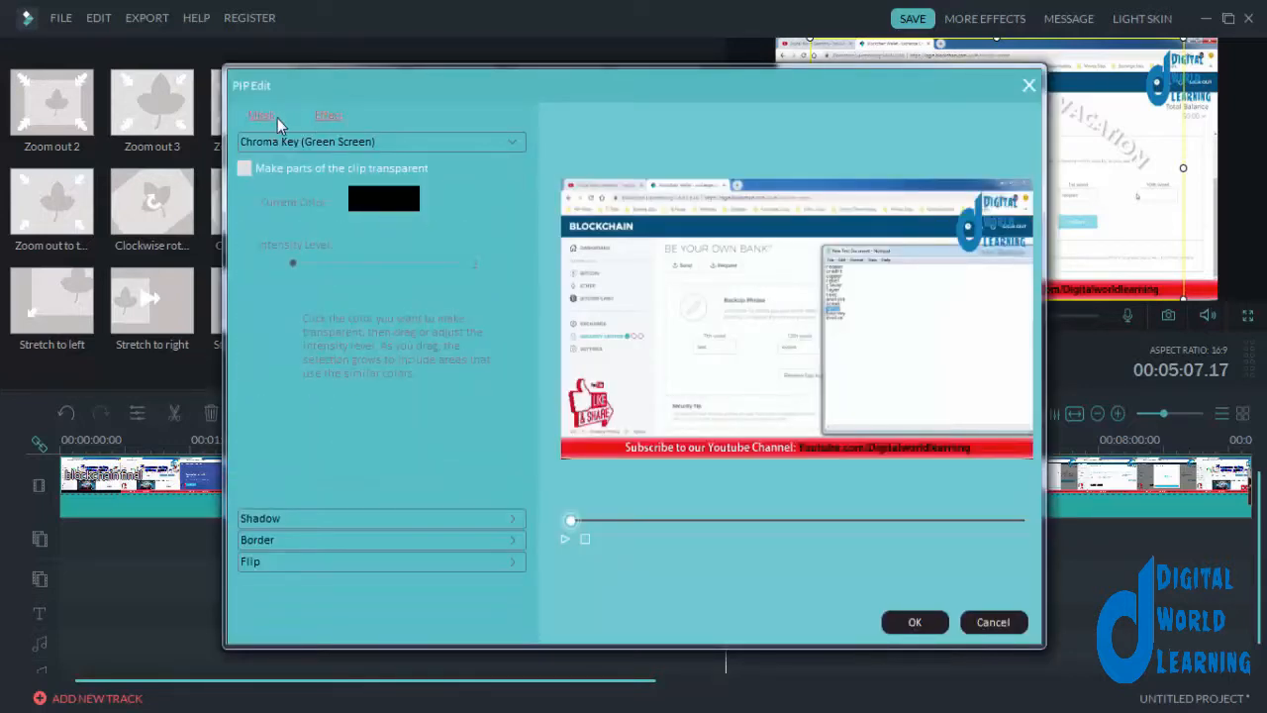
left_click(260, 117)
left_click(905, 624)
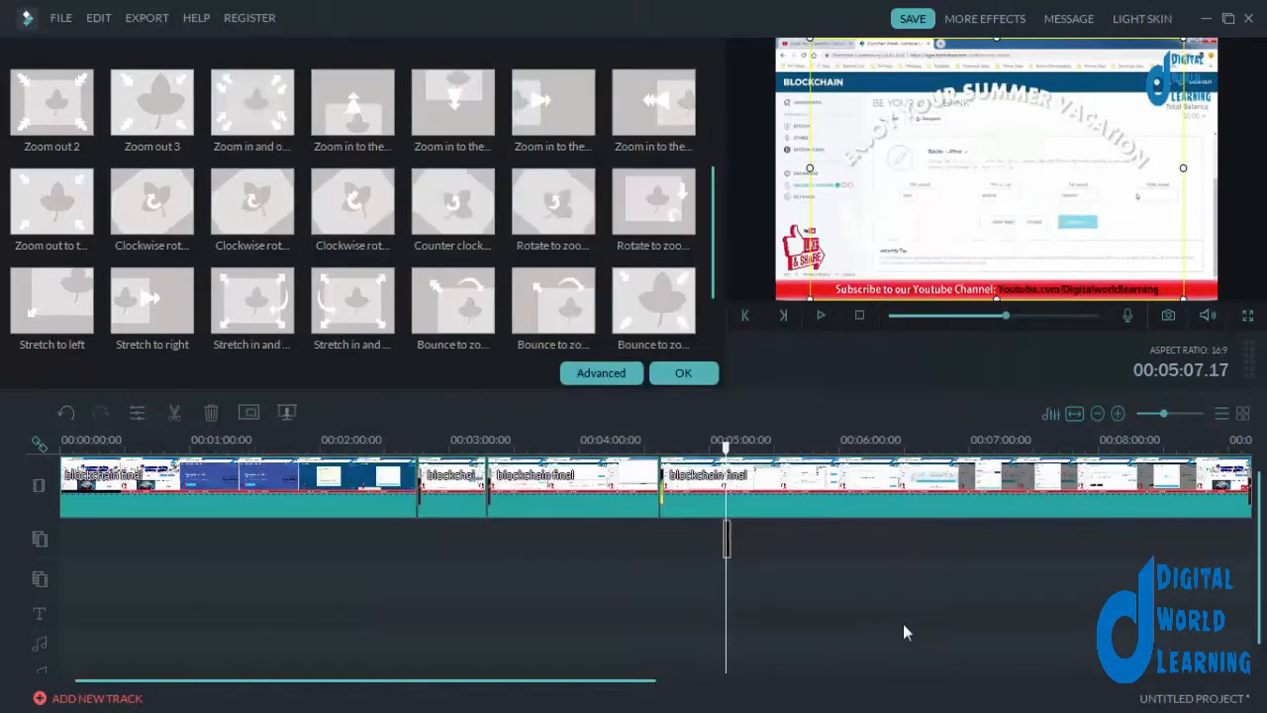
left_click(666, 374)
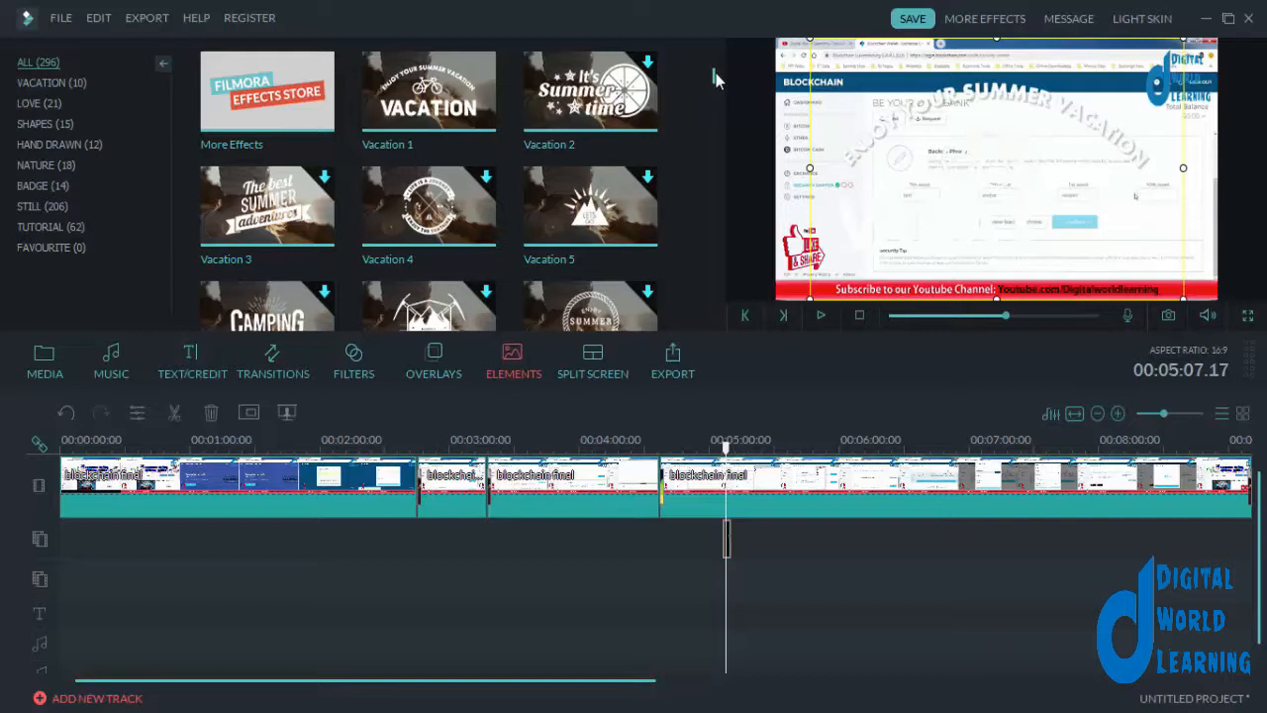
Add the Frame10 still element to the overlay track at 00:03:49.05 and preview it.
left_click(42, 208)
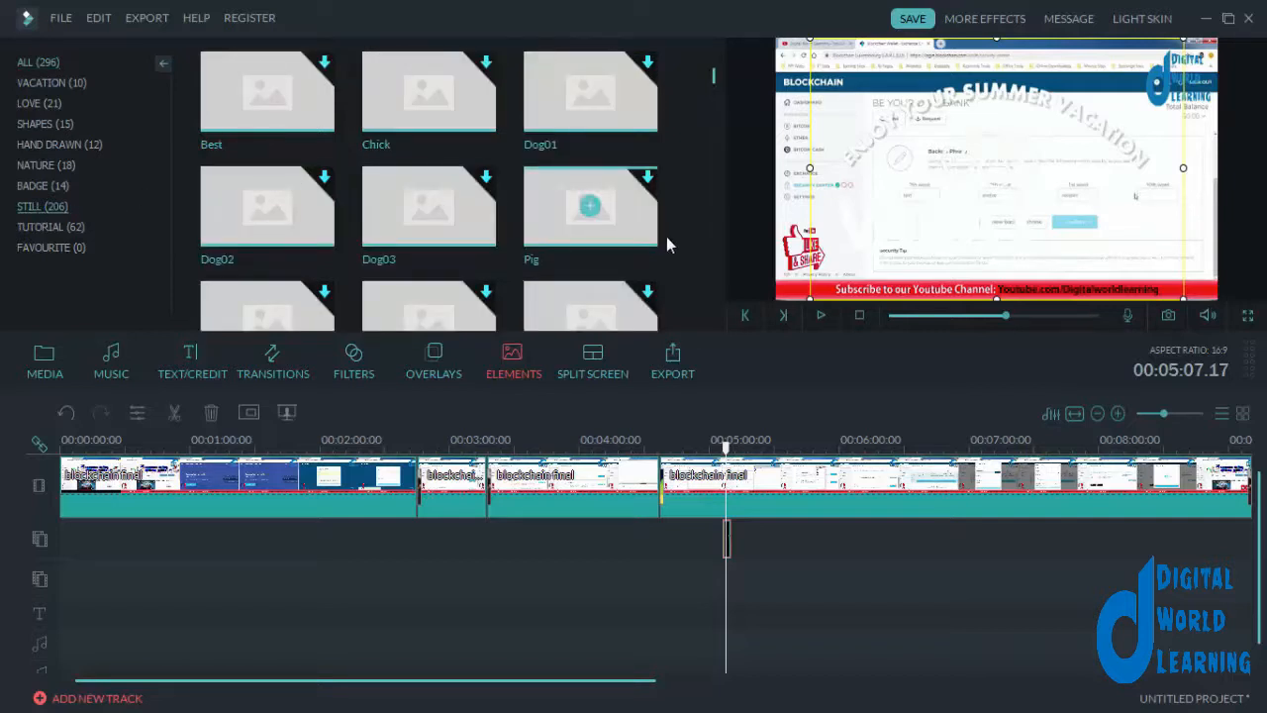
left_click_drag(712, 87, 718, 161)
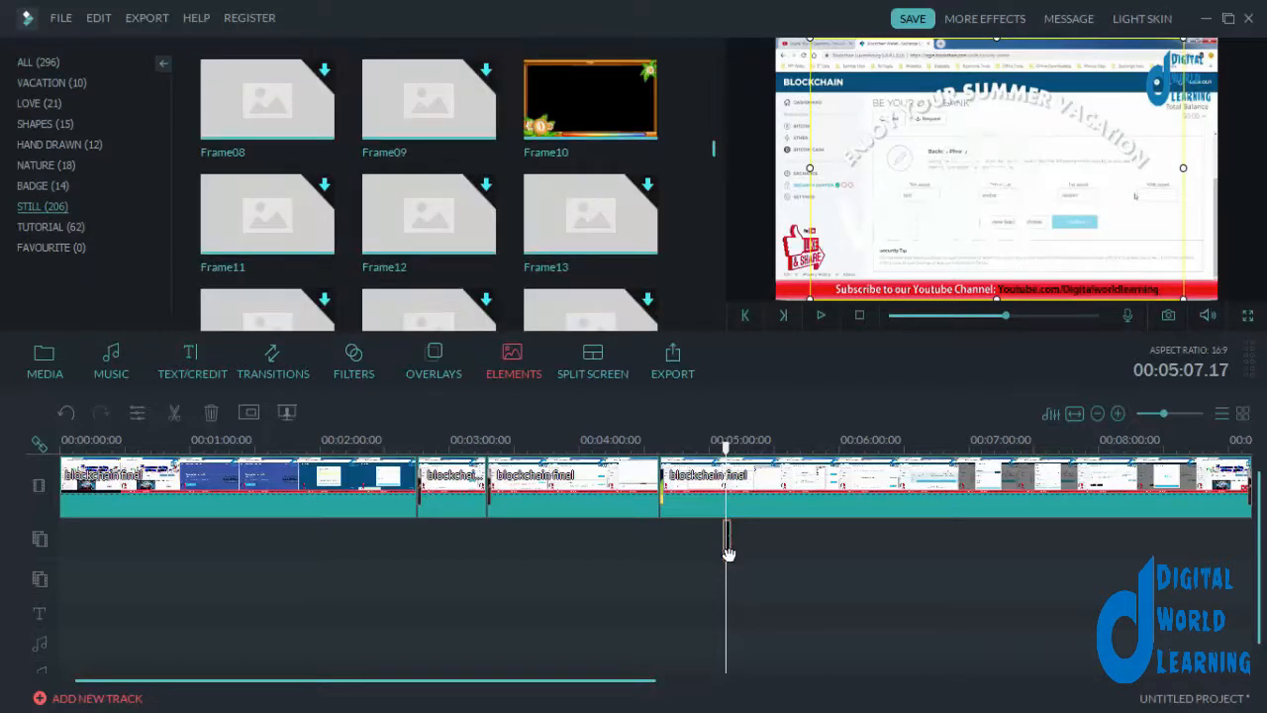
left_click_drag(728, 458, 564, 500)
mouse_move(571, 111)
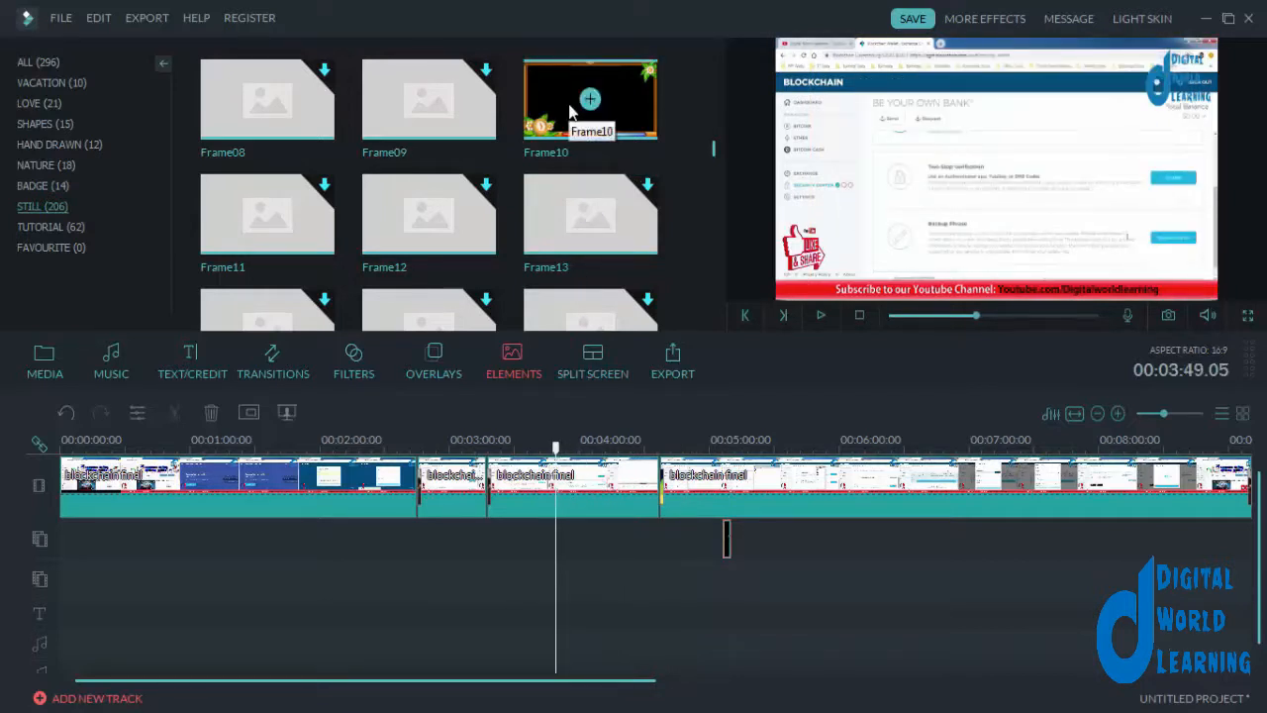
left_click_drag(630, 93, 565, 544)
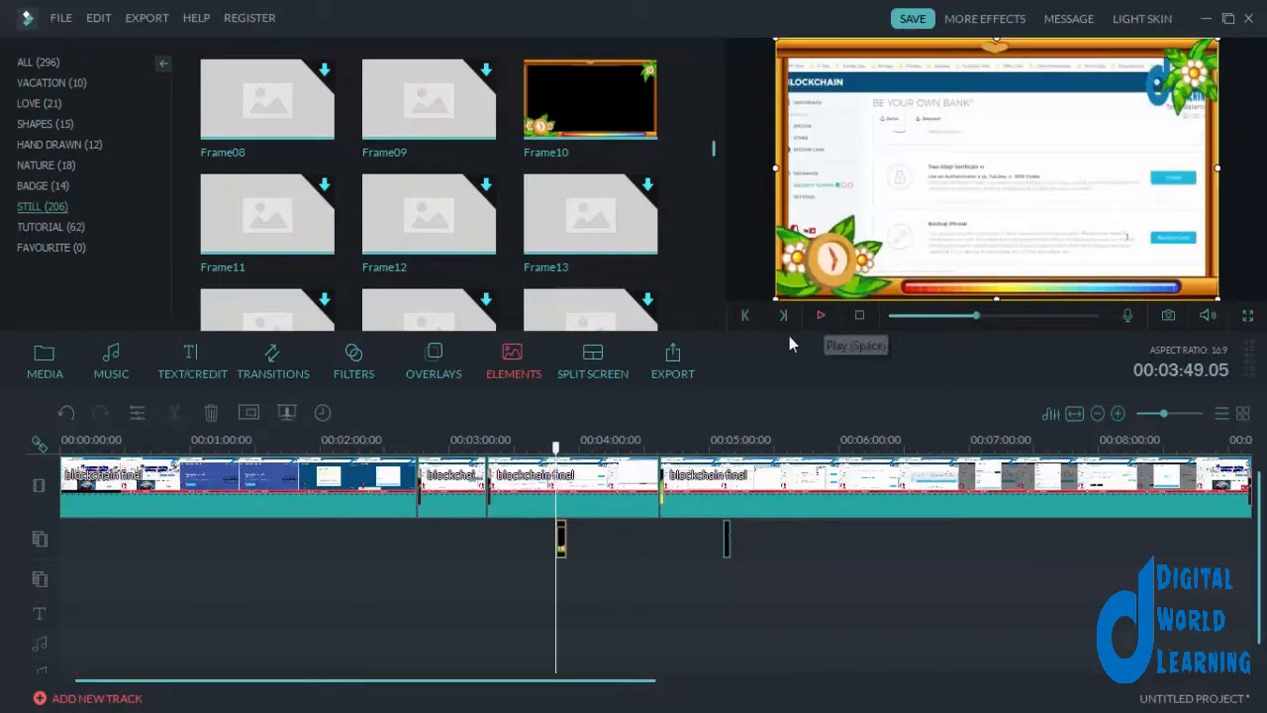
left_click(549, 447)
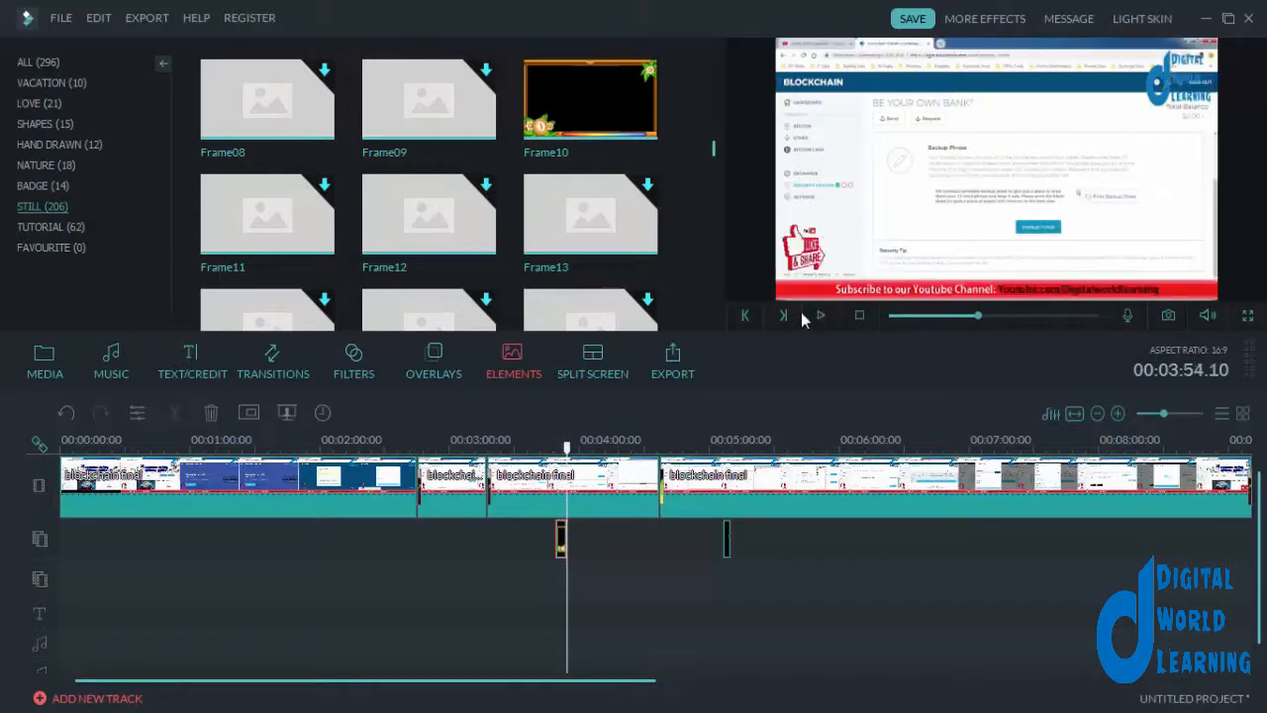
Add the Arrow 01 tutorial element at about 00:02:28 and shrink it so it points at the video's side menu.
left_click(44, 230)
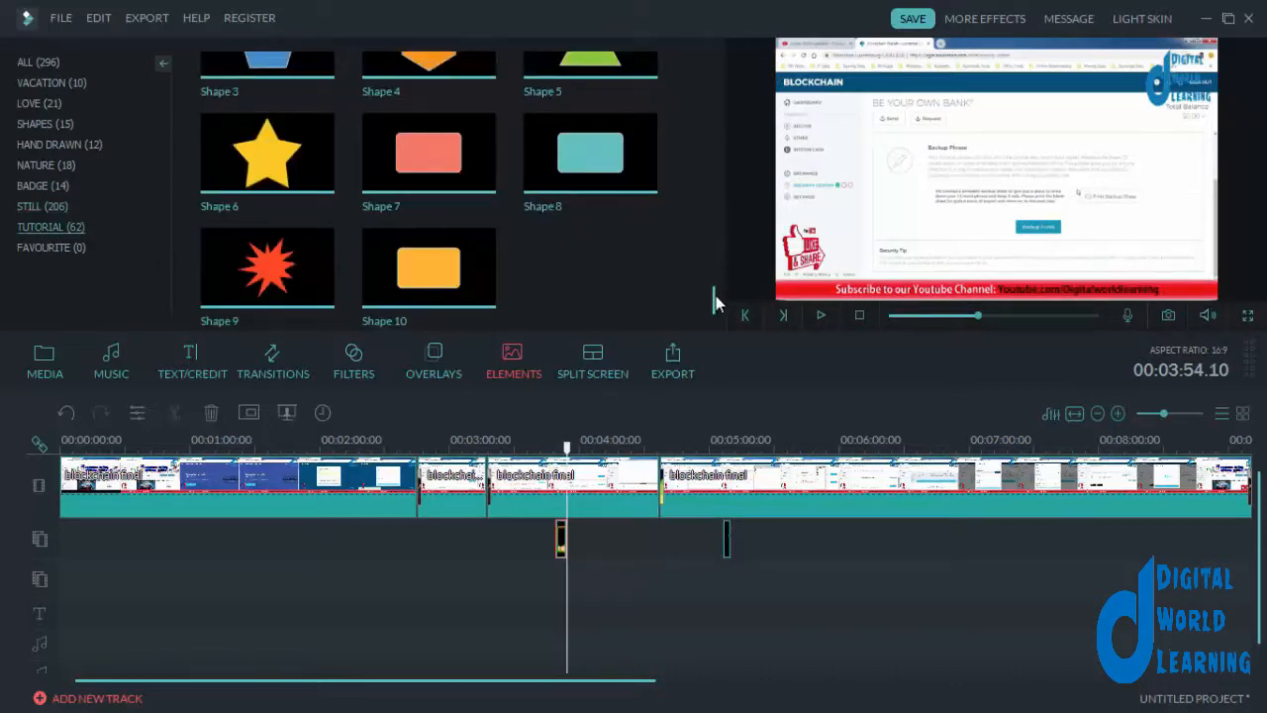
left_click_drag(714, 302, 708, 56)
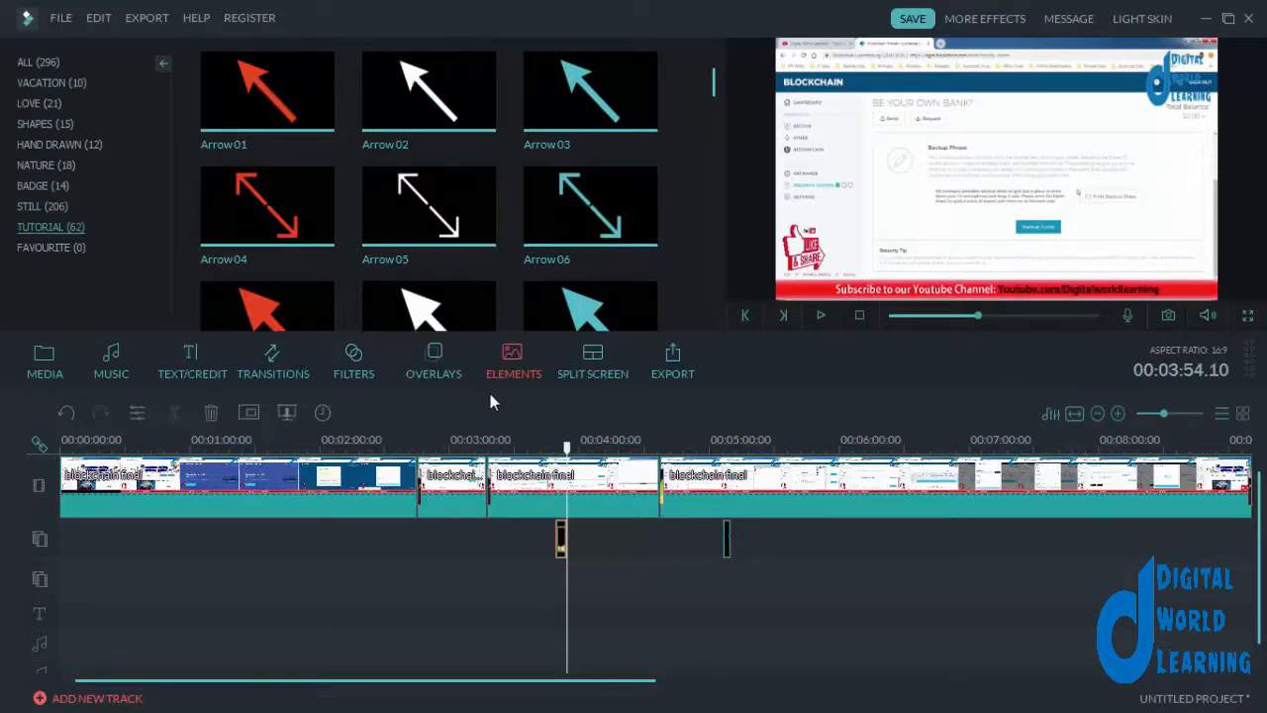
left_click_drag(573, 464, 383, 474)
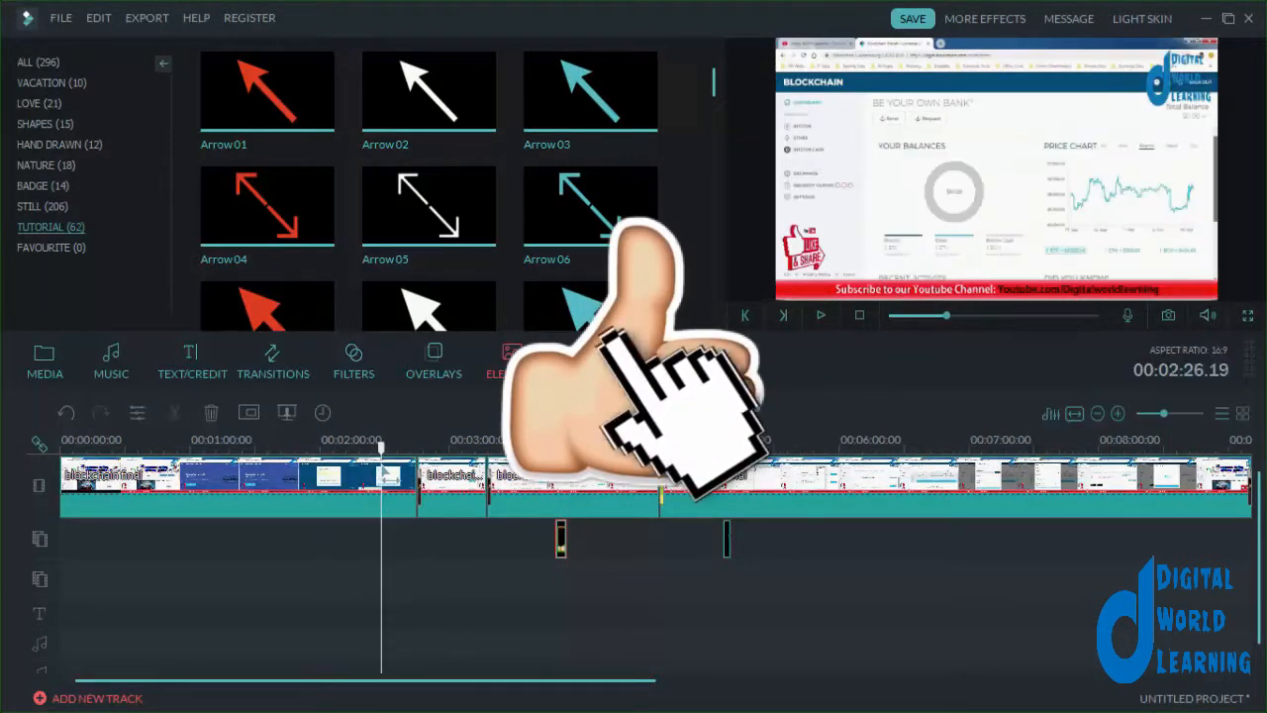
left_click_drag(235, 89, 389, 547)
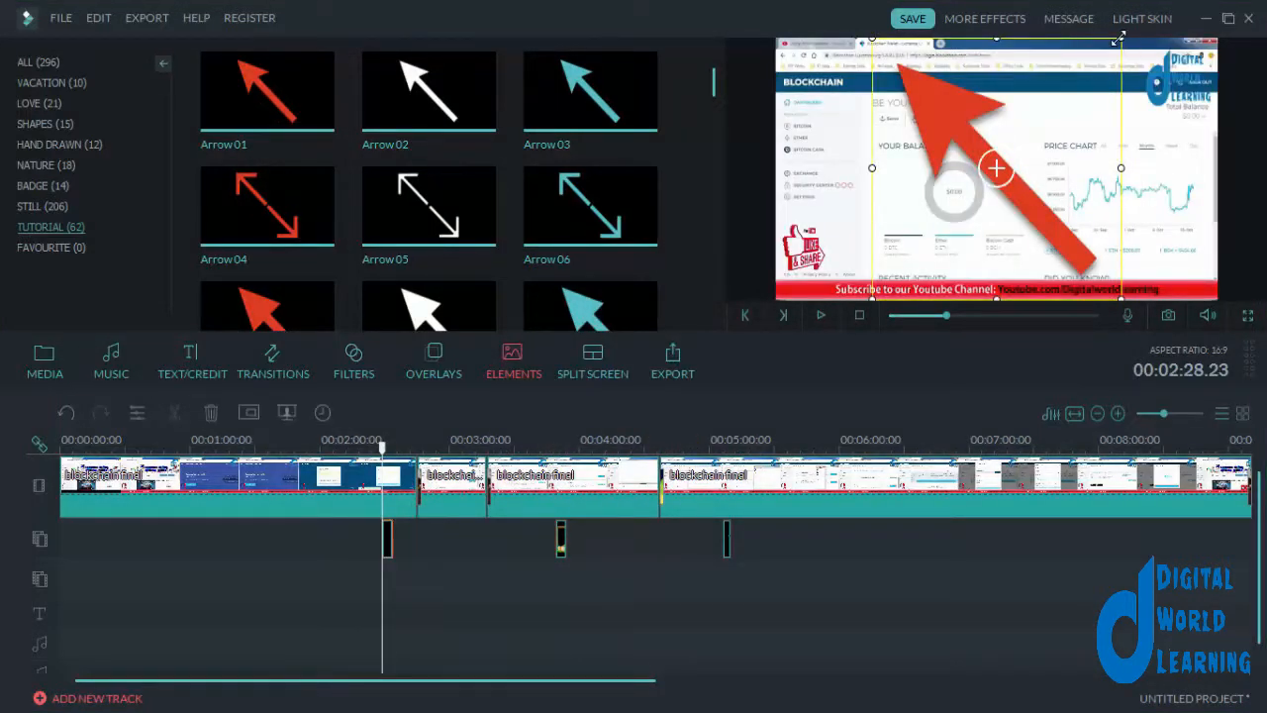
left_click_drag(1118, 39, 909, 213)
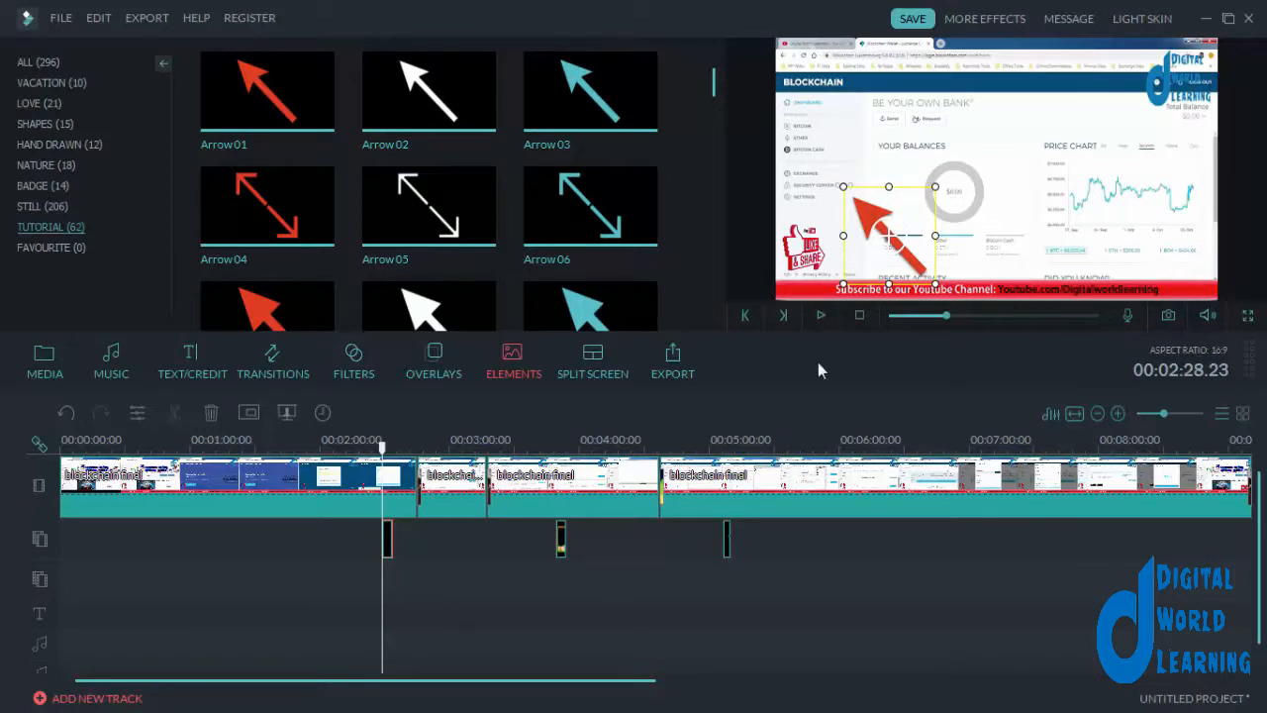
Play back the Arrow 01 element from just before its start on the timeline.
left_click(821, 319)
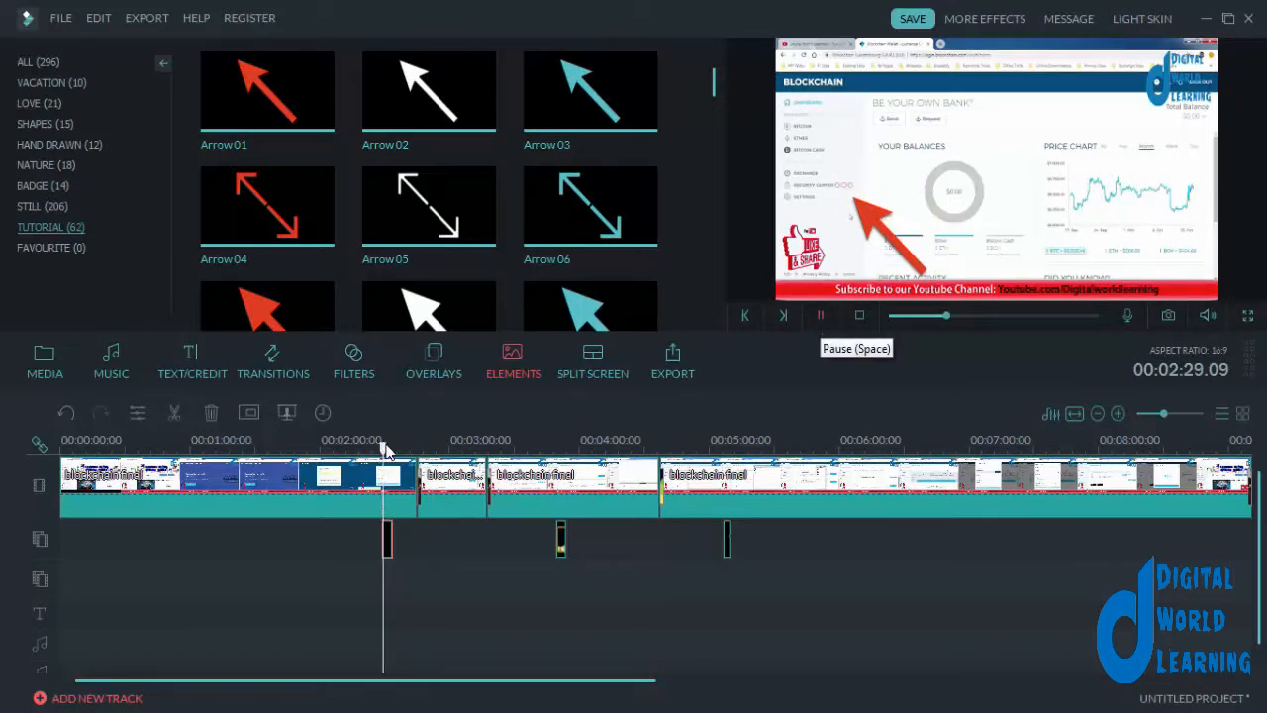
left_click_drag(387, 450, 378, 448)
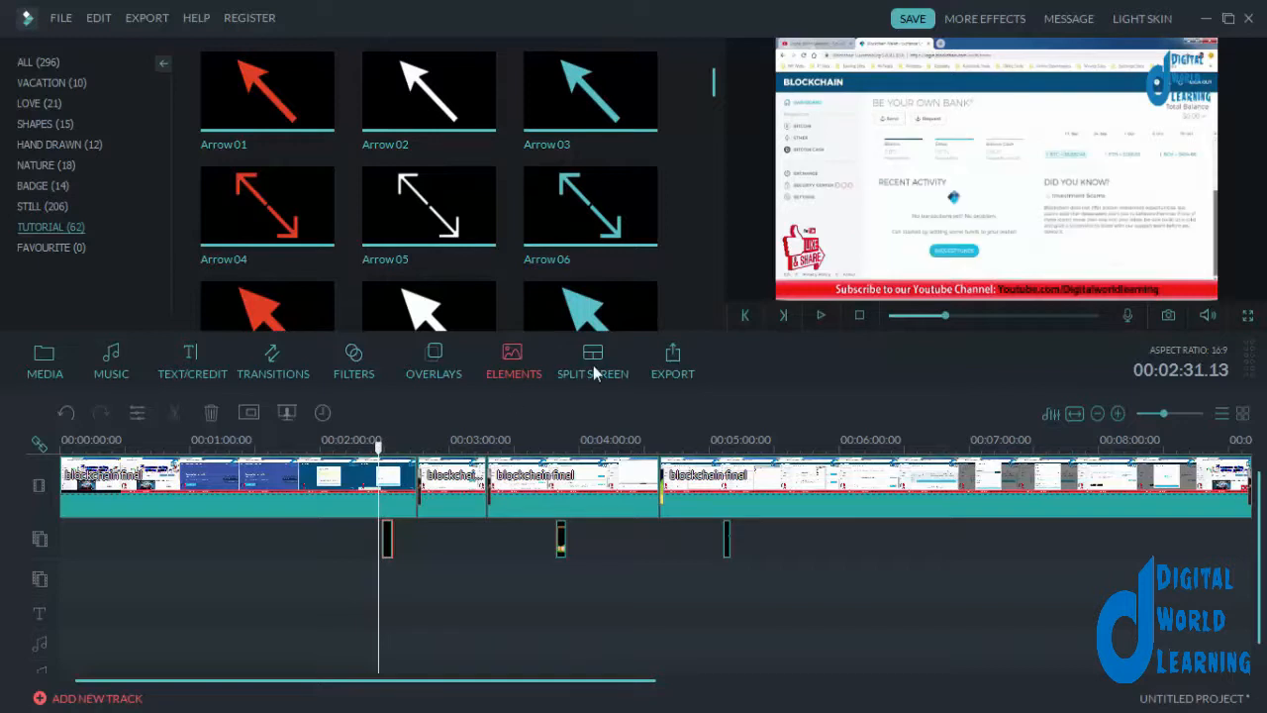
left_click(824, 313)
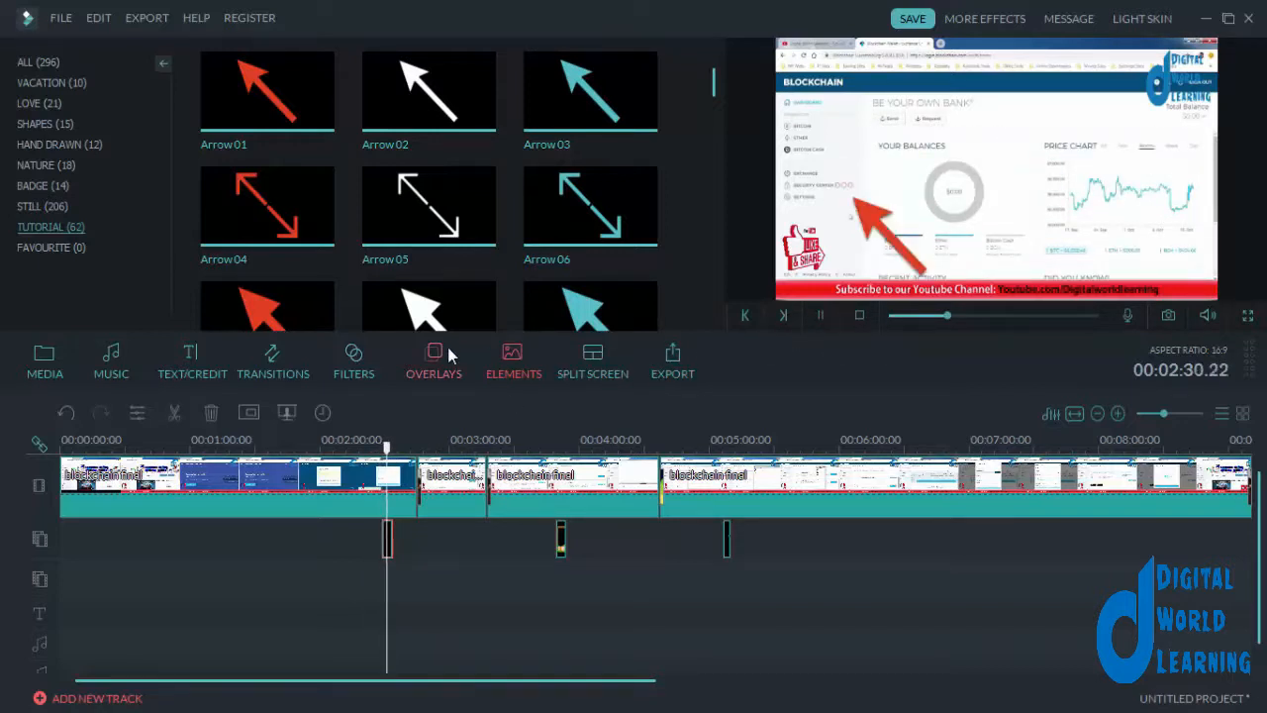
Apply the second "Bounce to zo..." motion preset to the Arrow 01 element and play the animated arrow back.
double_click(388, 539)
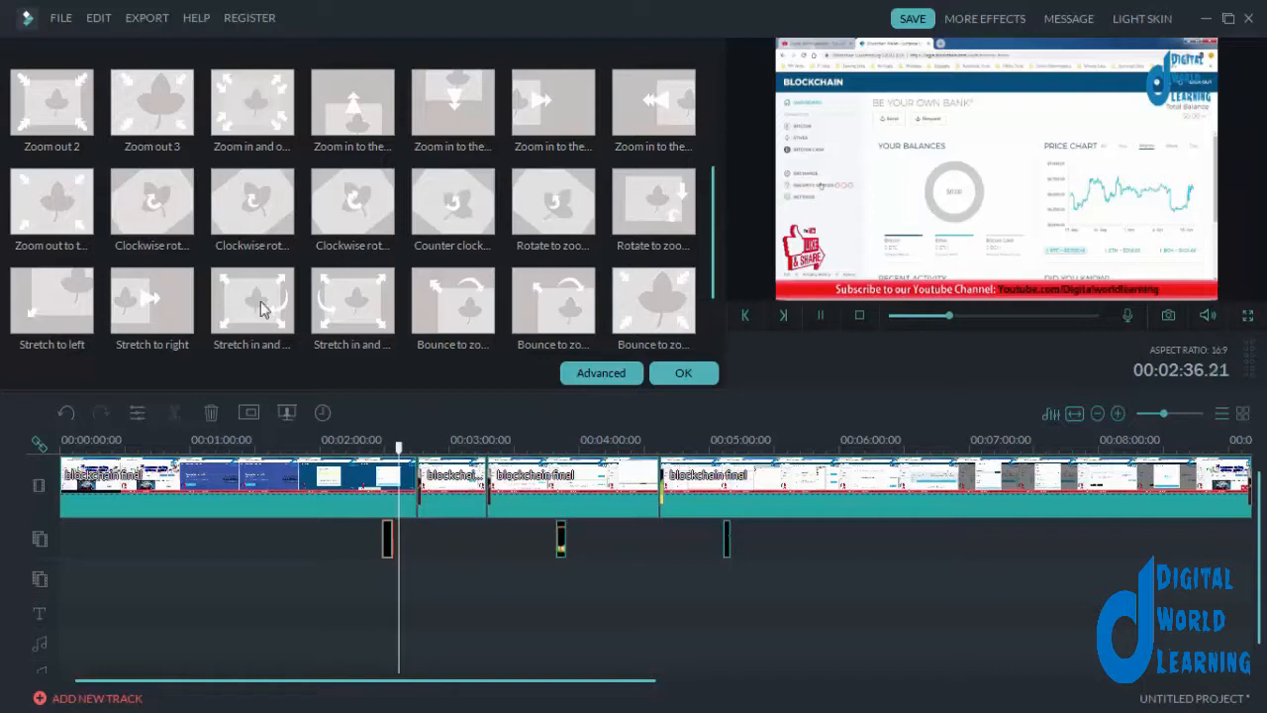
left_click(565, 293)
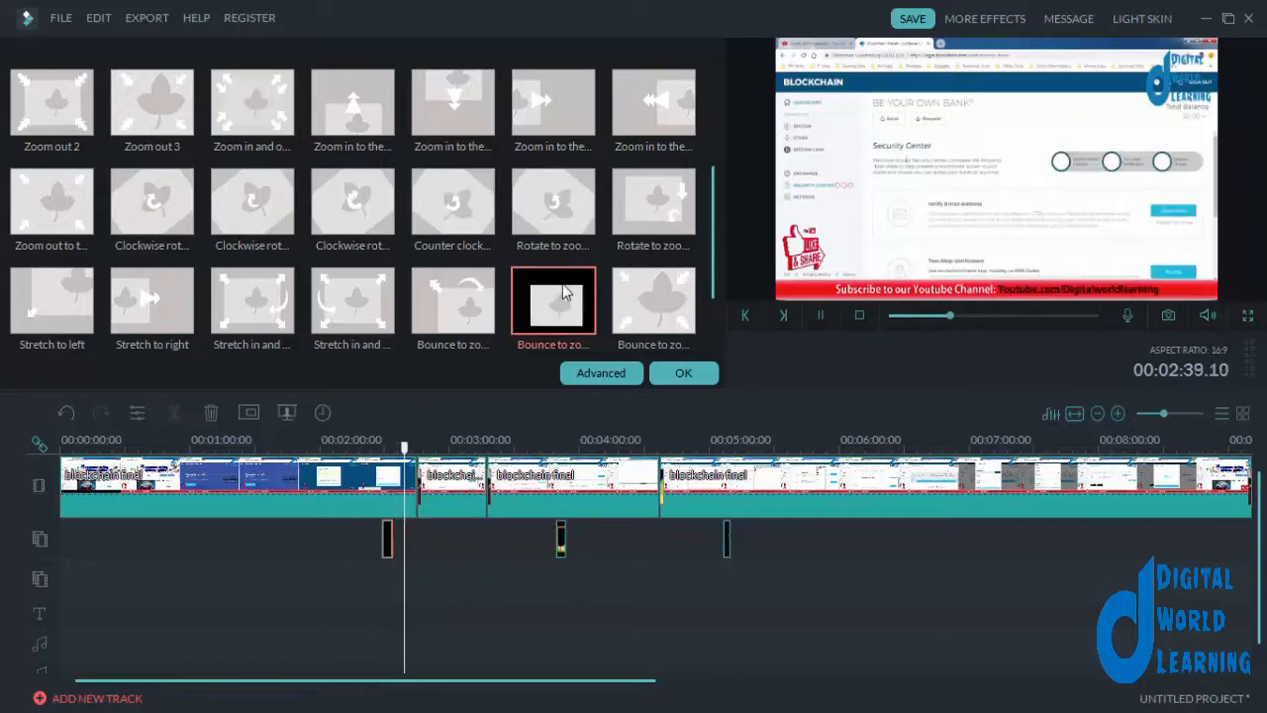
left_click(685, 376)
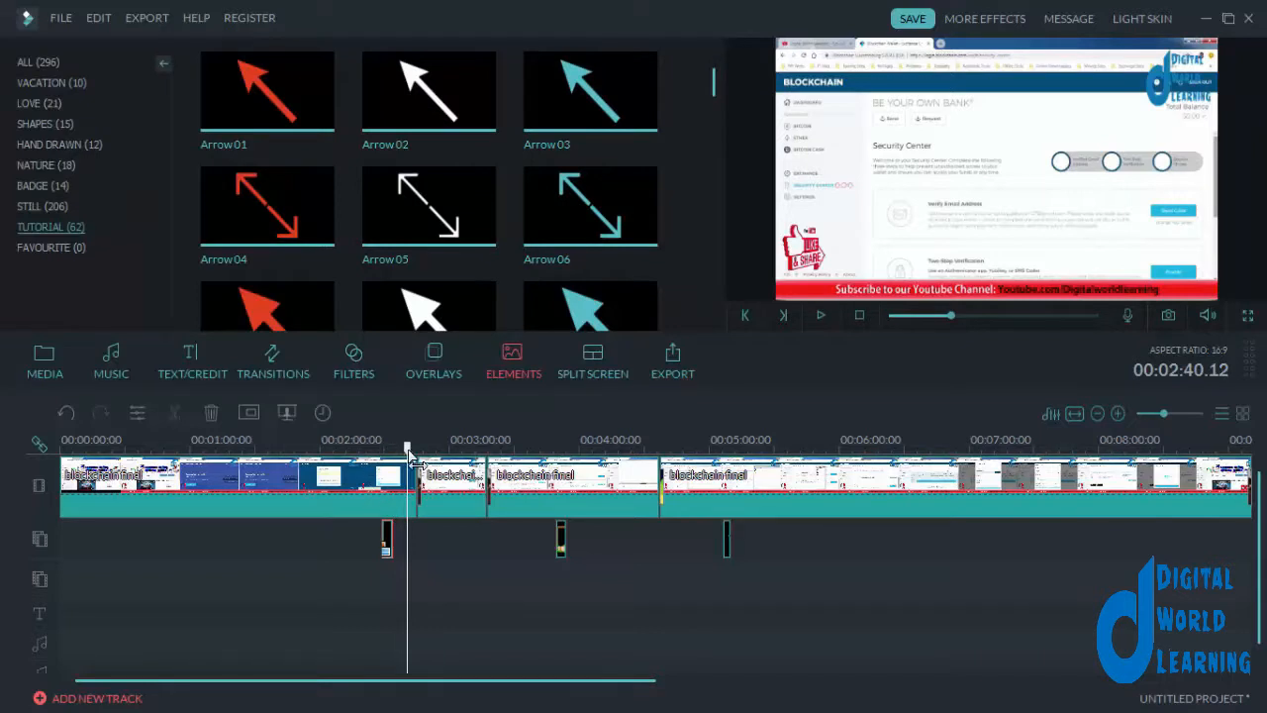
left_click_drag(410, 454, 377, 451)
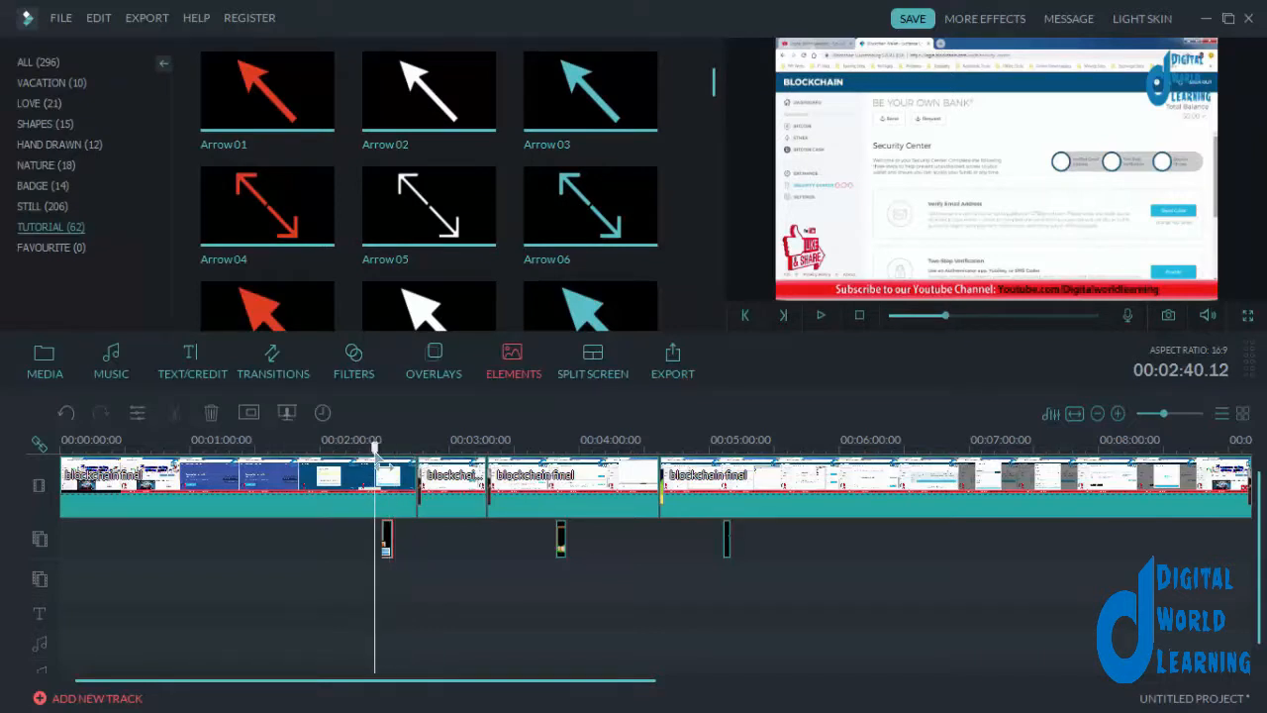
left_click(824, 316)
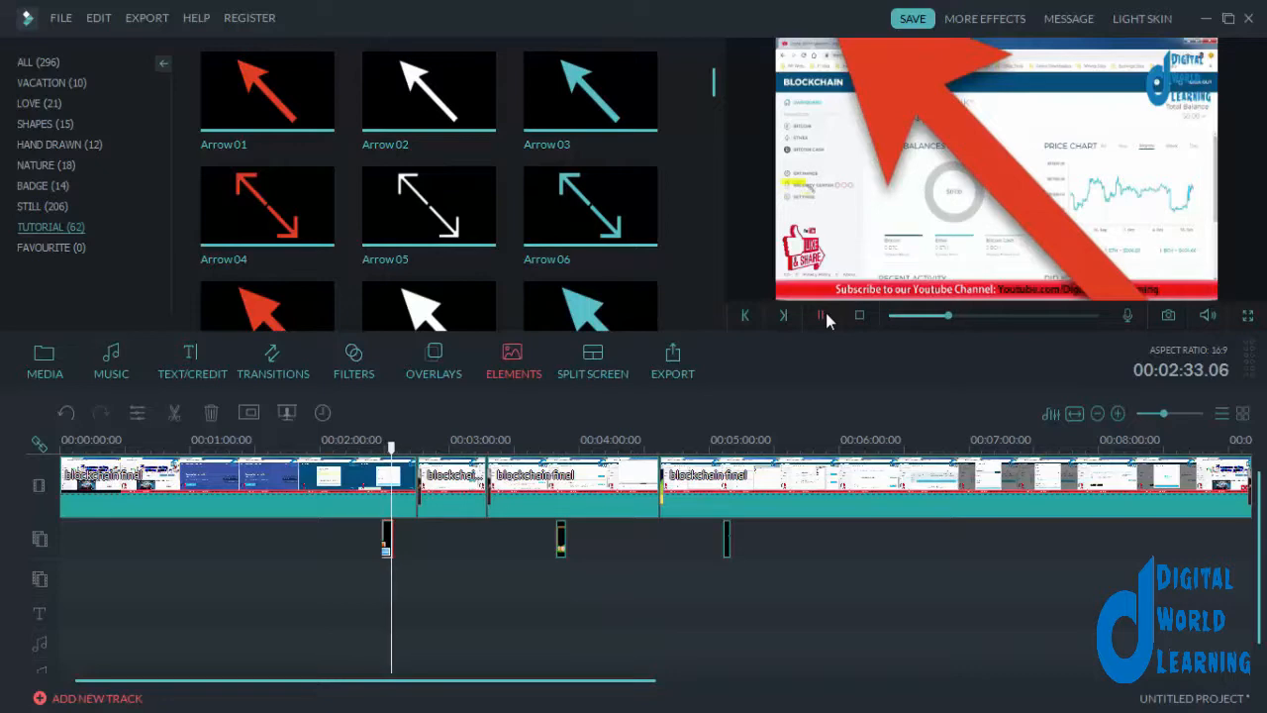
Review the full range of motion presets for the Arrow 01 element and close the settings.
double_click(387, 539)
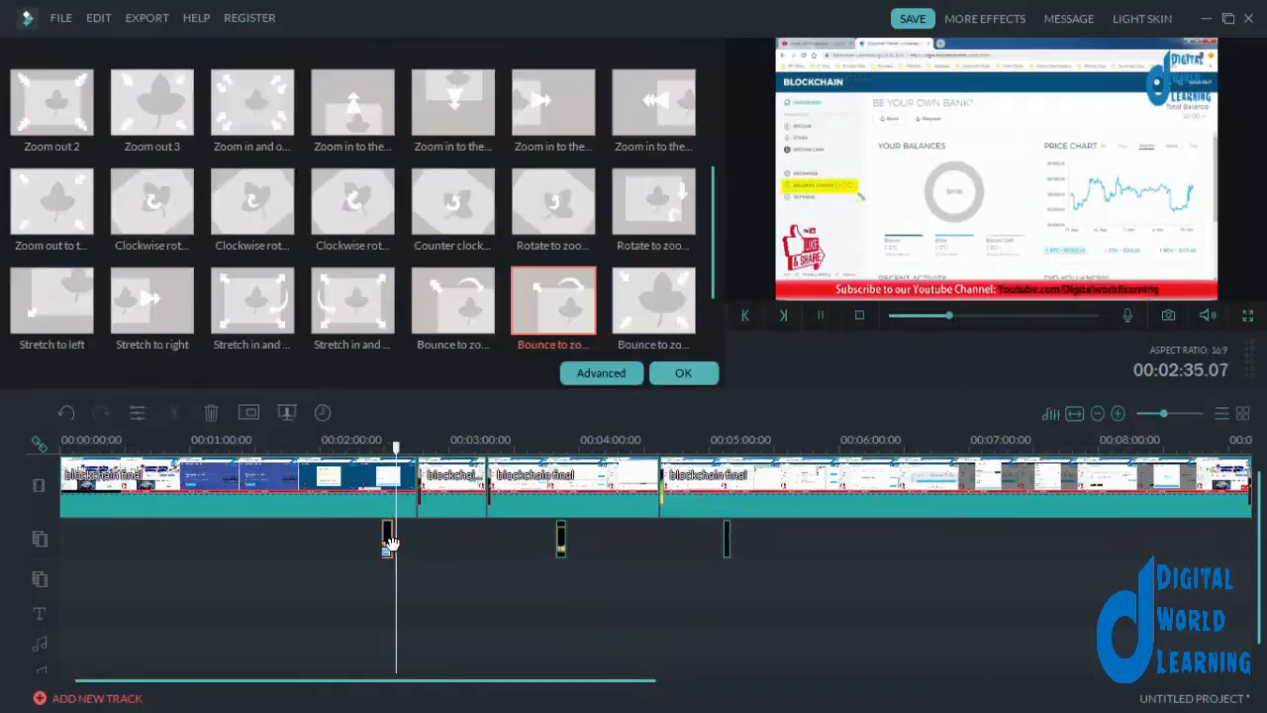
left_click_drag(713, 229, 687, 35)
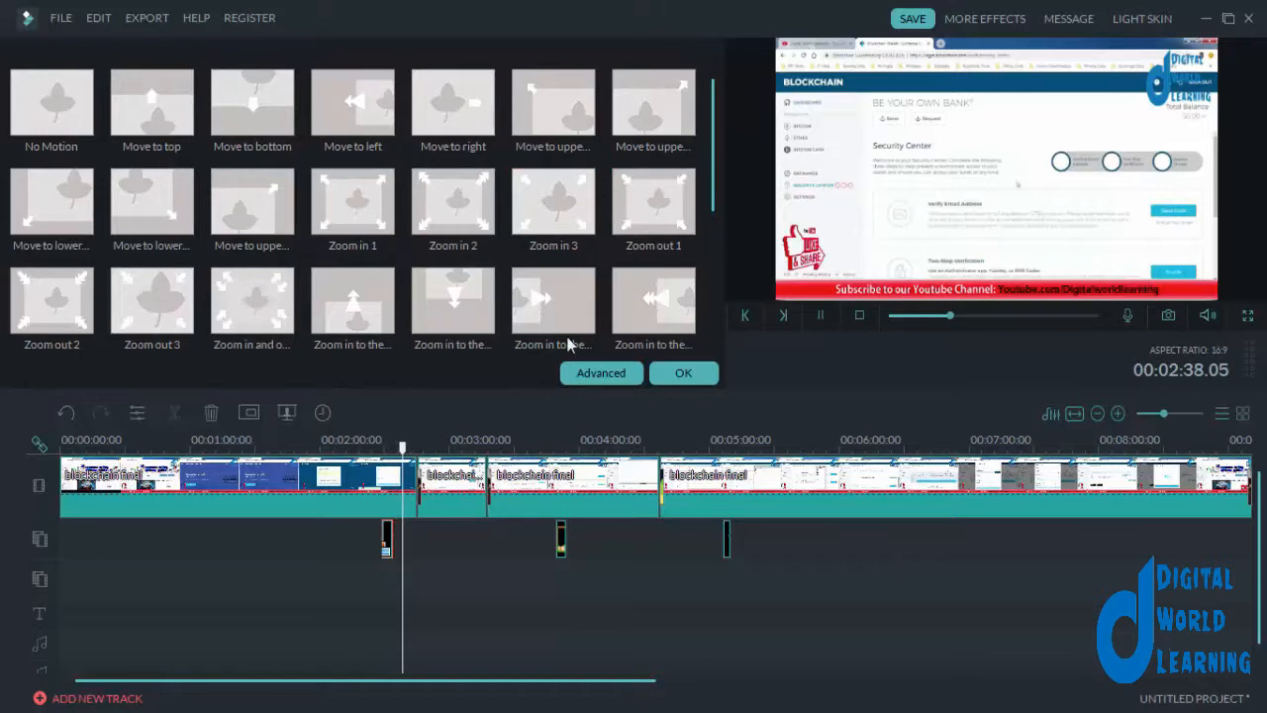
left_click(685, 378)
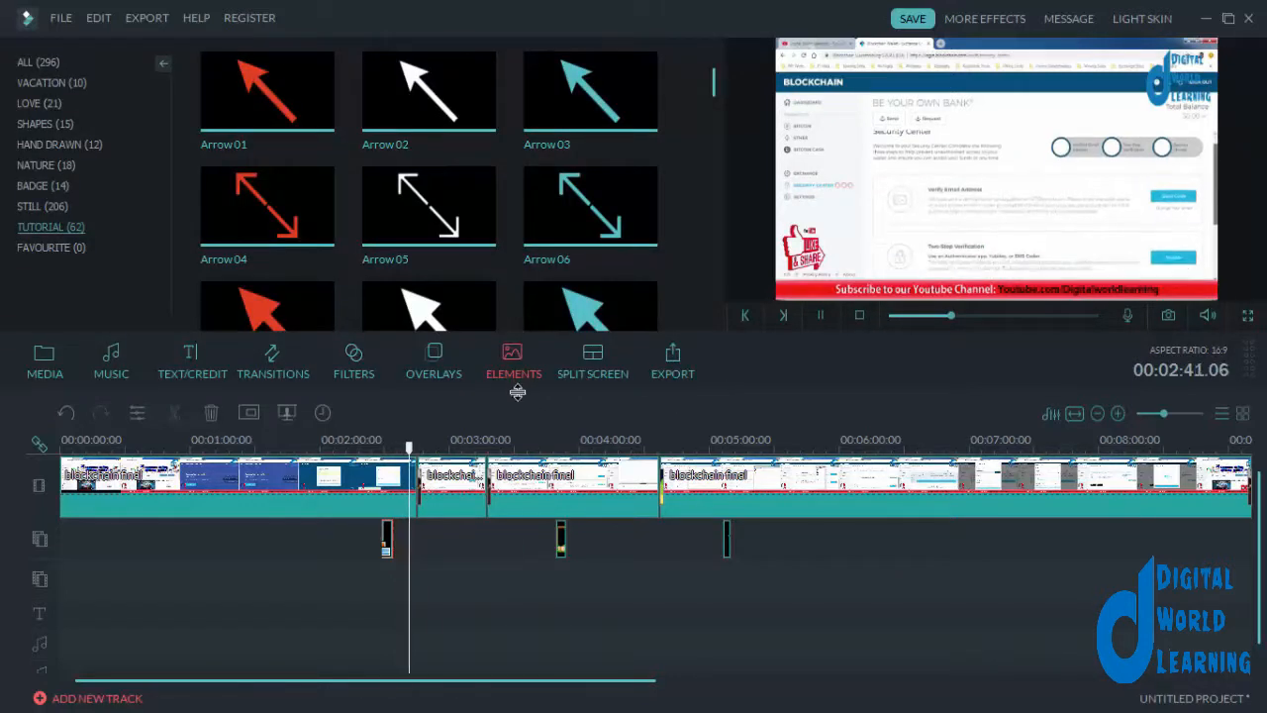
Add the Love category's Heart 3 element at about 00:03:02, shrink it into the video's upper-left area and play it back.
left_click(30, 146)
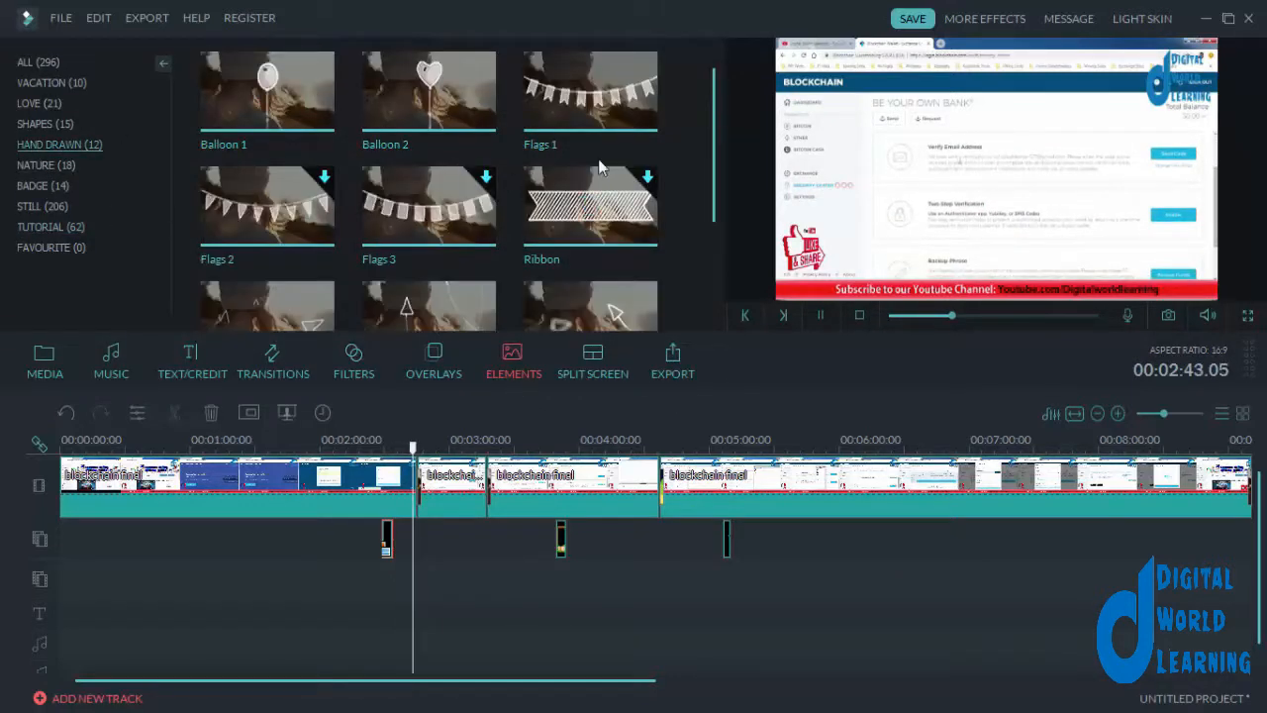
left_click_drag(713, 165, 714, 246)
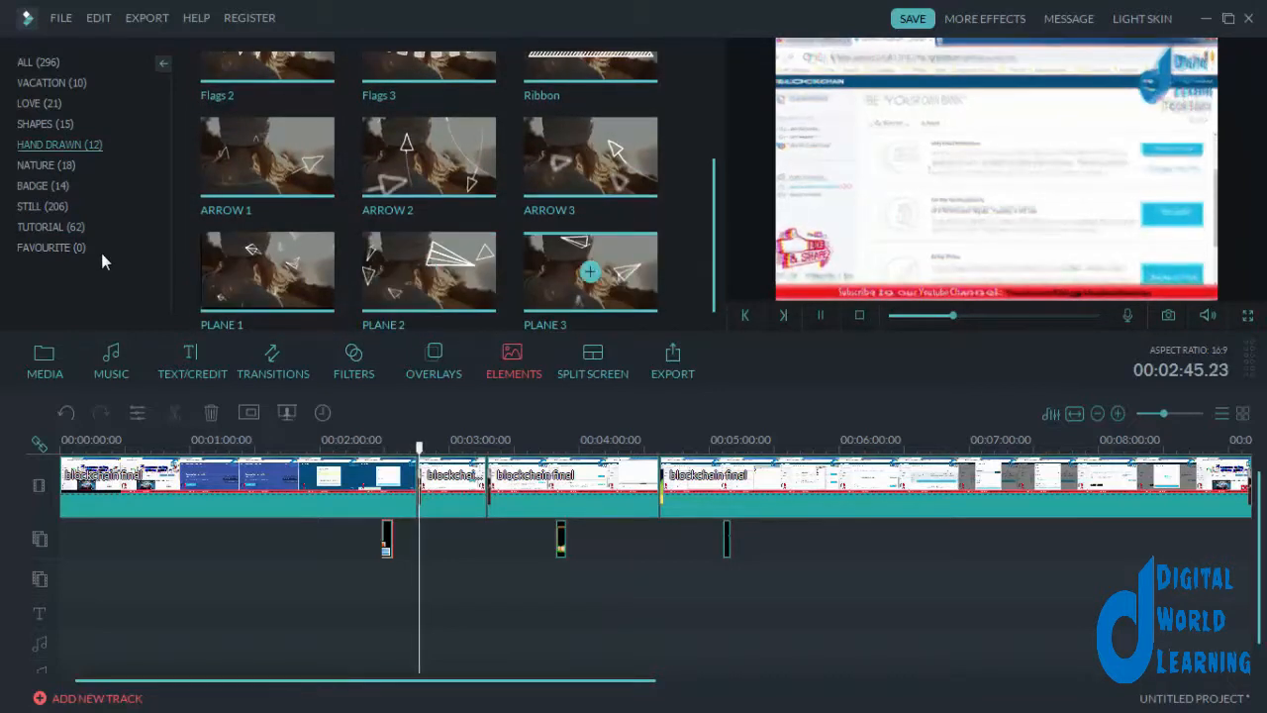
left_click(17, 105)
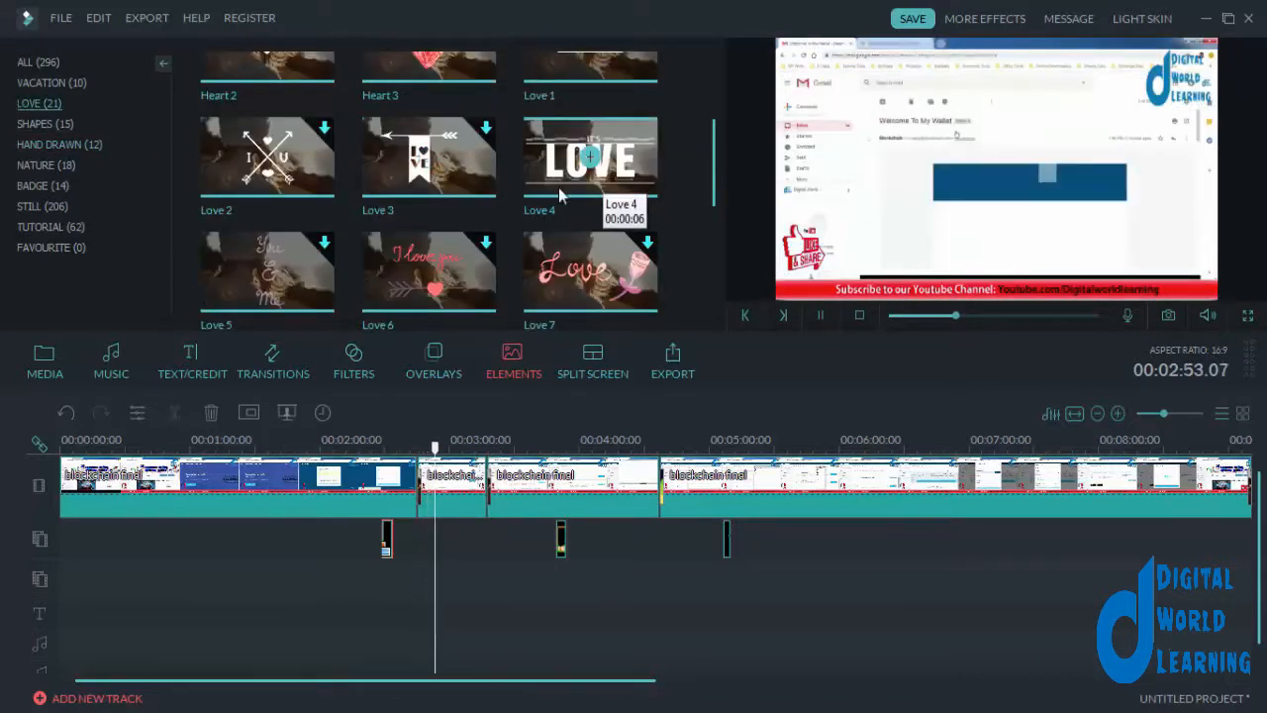
left_click_drag(721, 193, 713, 75)
left_click_drag(414, 234, 461, 553)
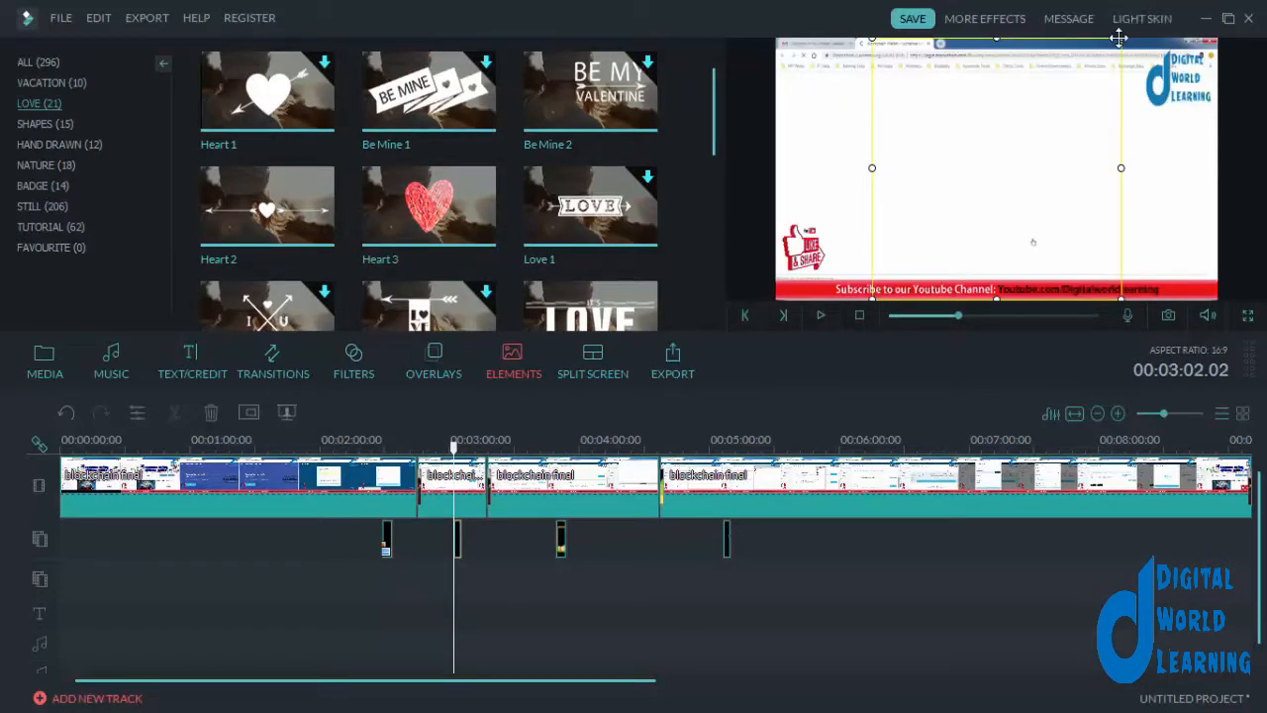
left_click_drag(1106, 65, 859, 120)
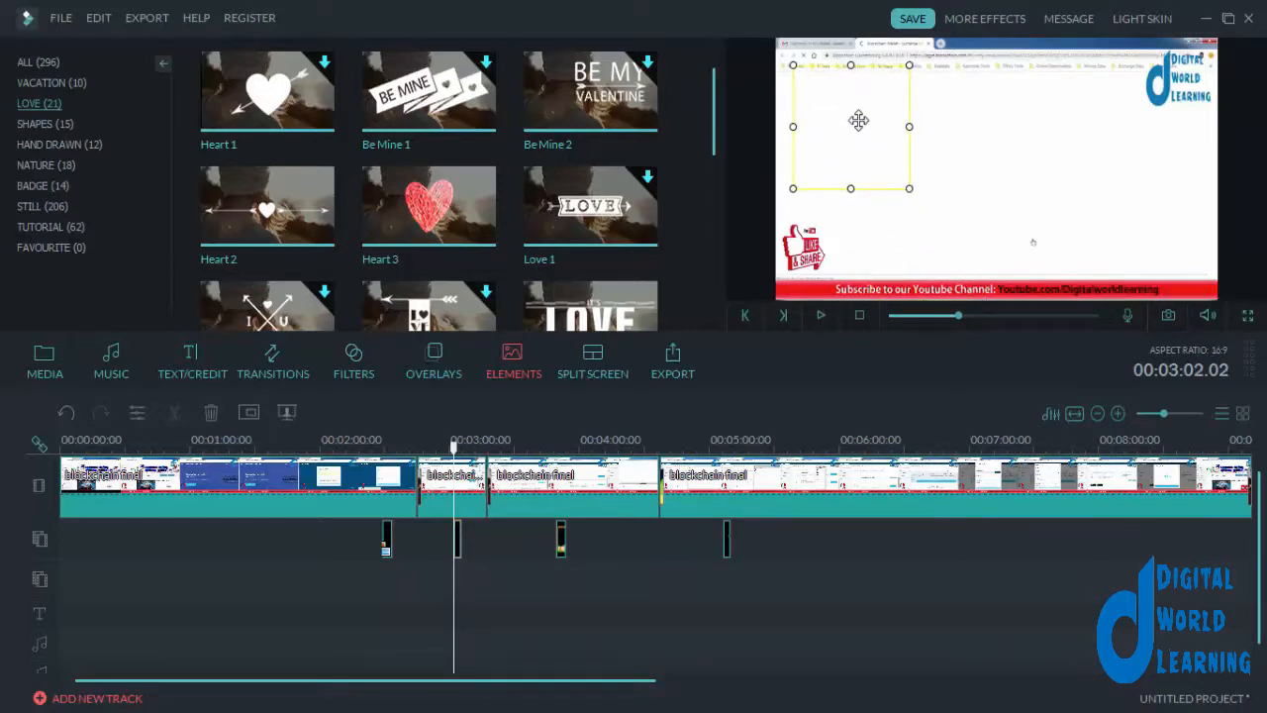
left_click(820, 314)
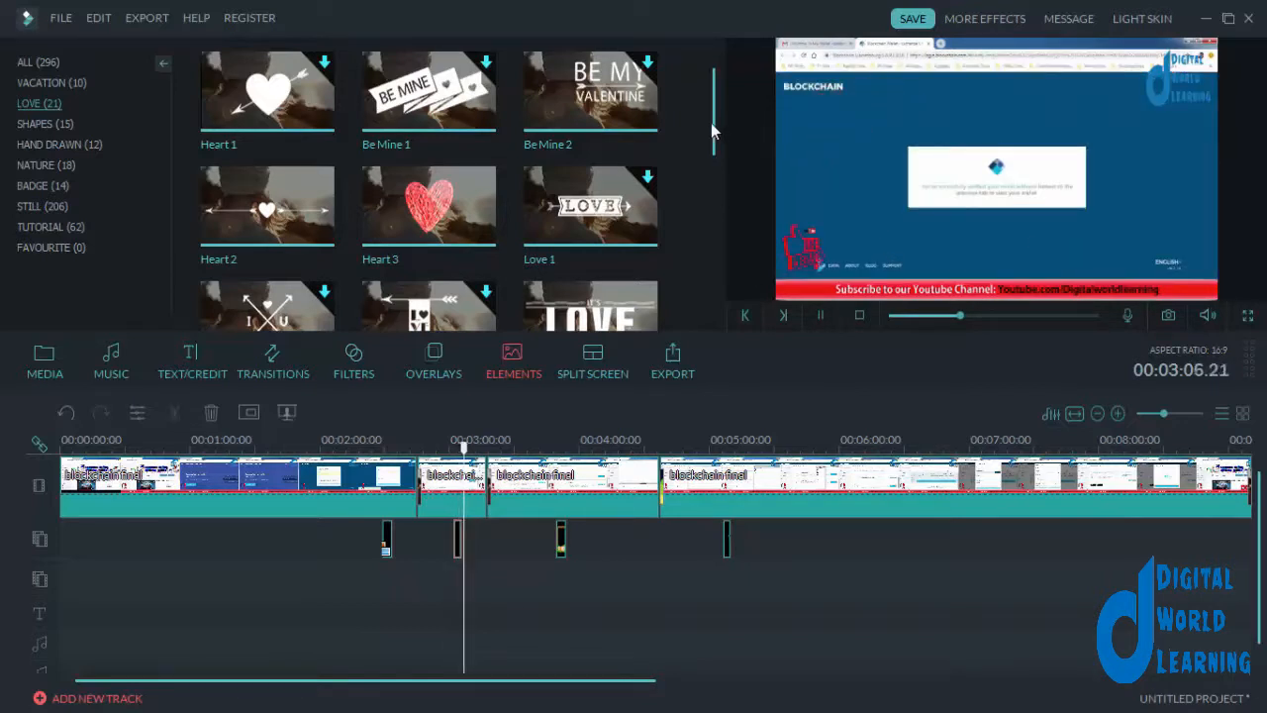
Look through the Tutorial elements, covering the arrows, the callouts and the basic shapes.
left_click_drag(711, 123, 714, 190)
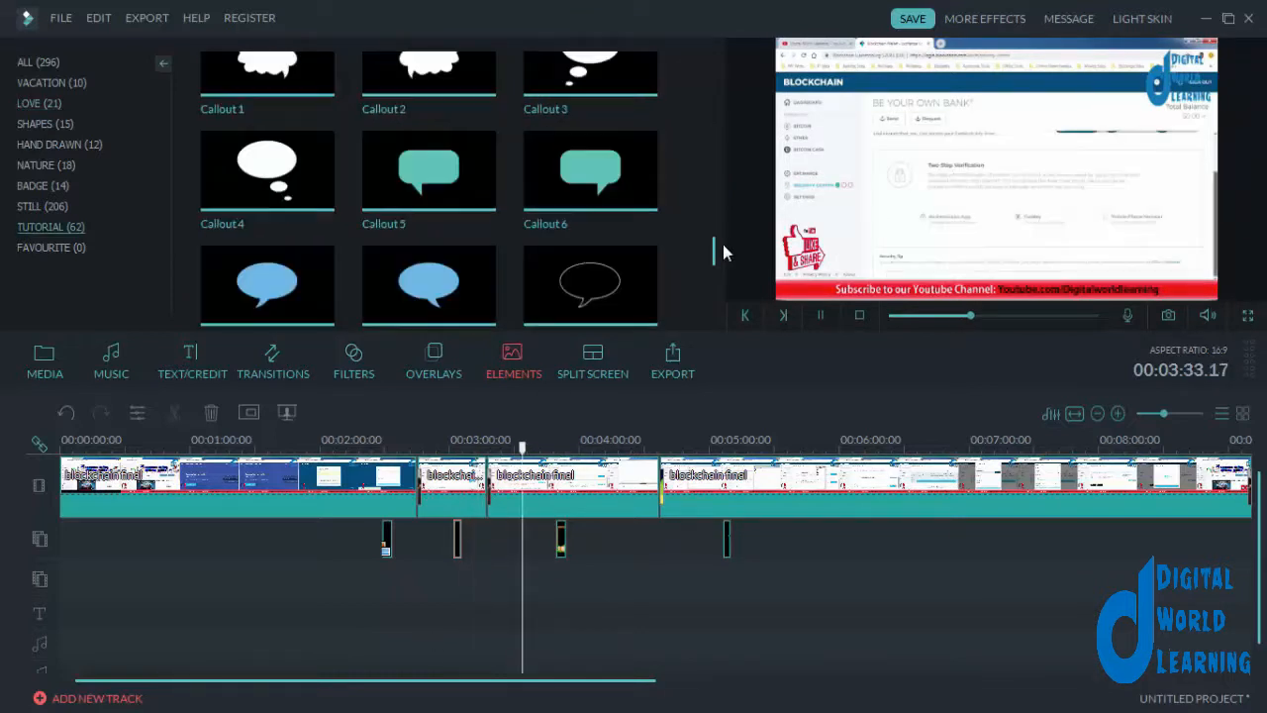
left_click_drag(718, 248, 724, 230)
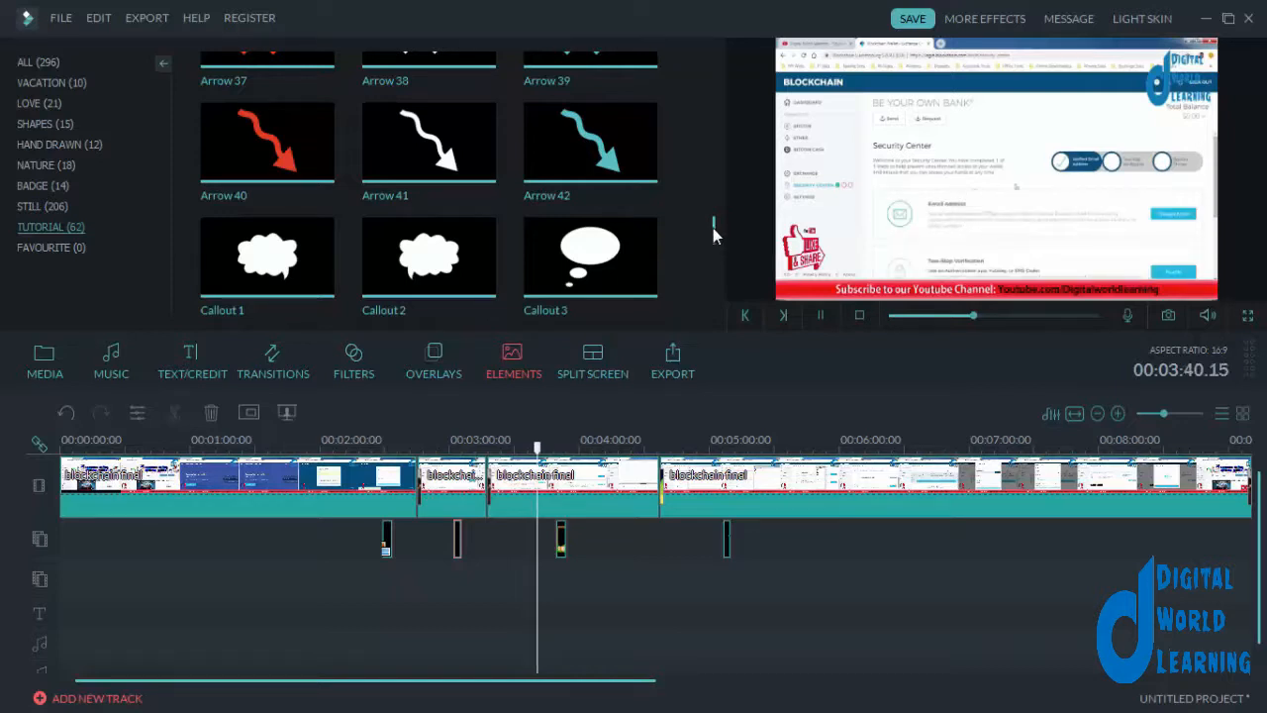
left_click_drag(713, 235, 713, 256)
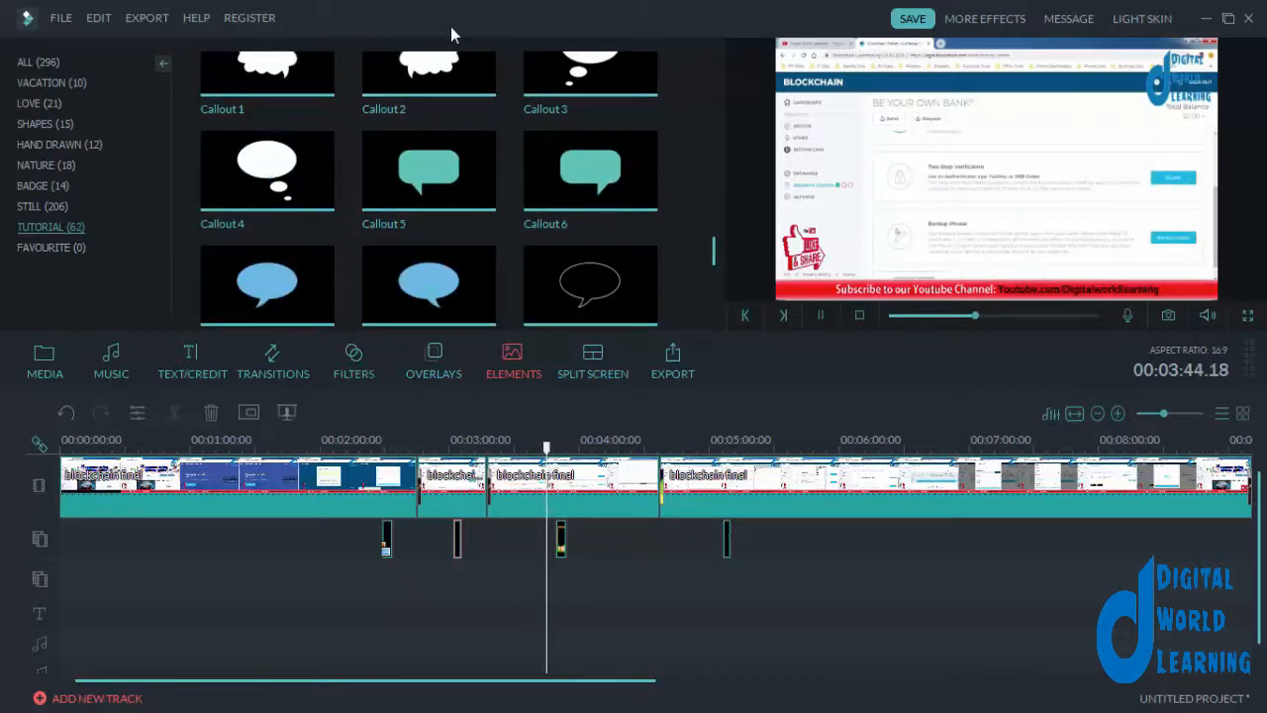
left_click_drag(715, 253, 717, 289)
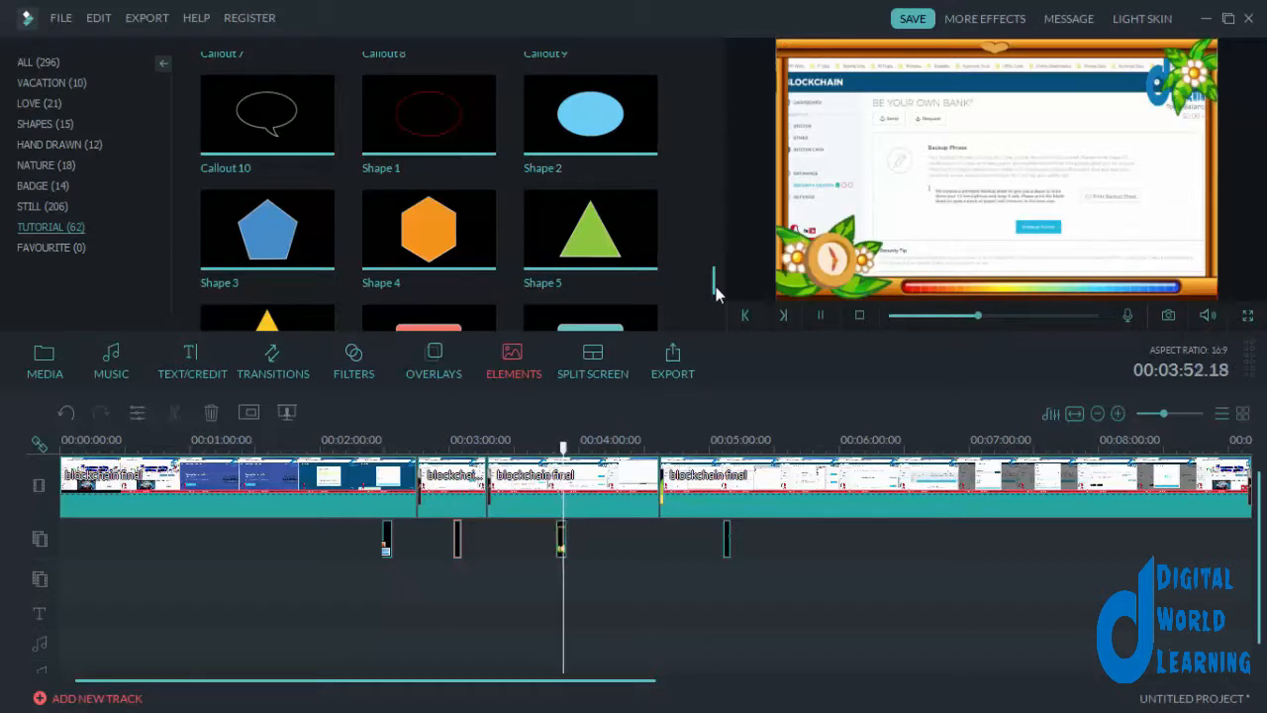
Examine the elements offered in the Badge, Nature, Hand Drawn and Shapes categories and in the complete collection.
left_click(41, 191)
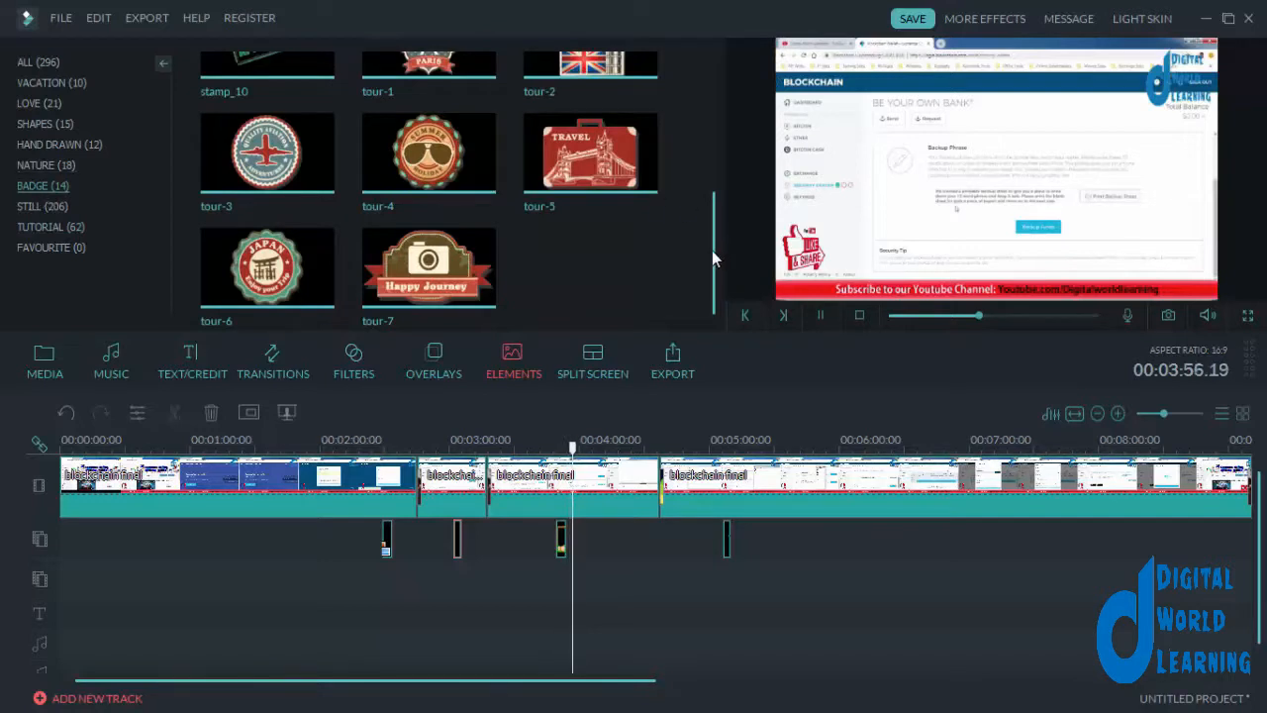
left_click_drag(711, 247, 723, 124)
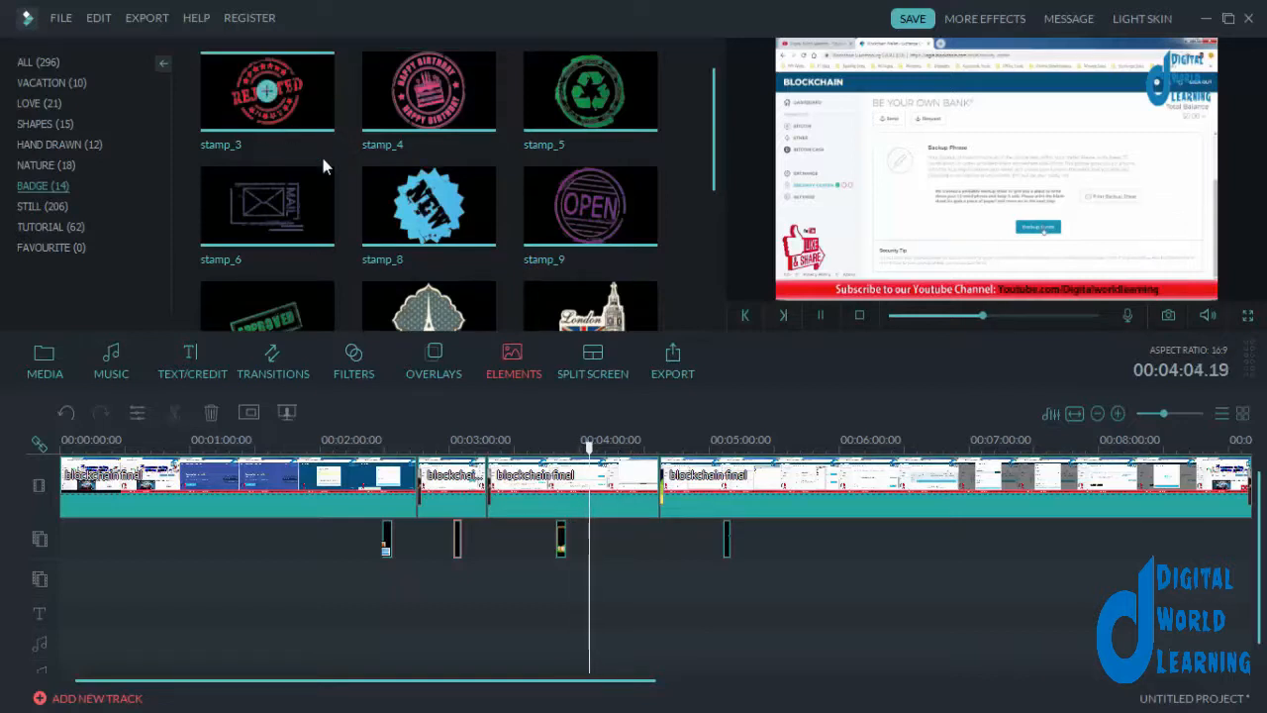
left_click(41, 172)
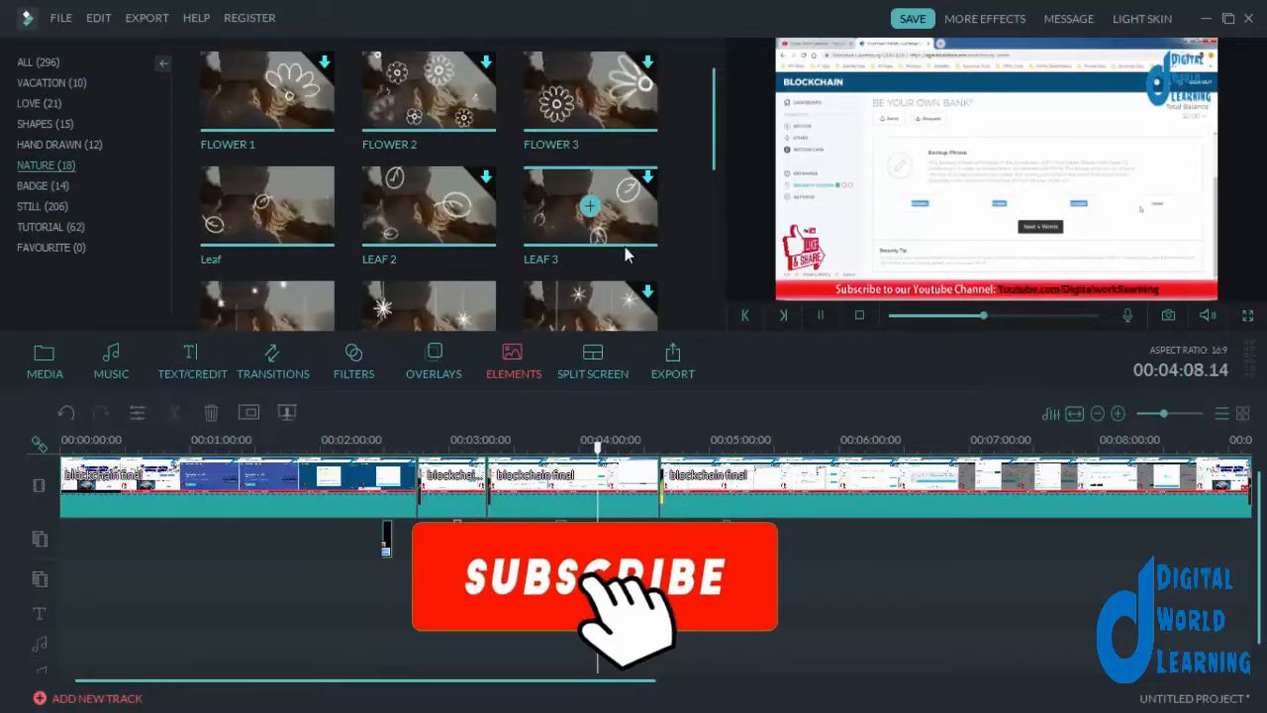
left_click(38, 143)
left_click(39, 124)
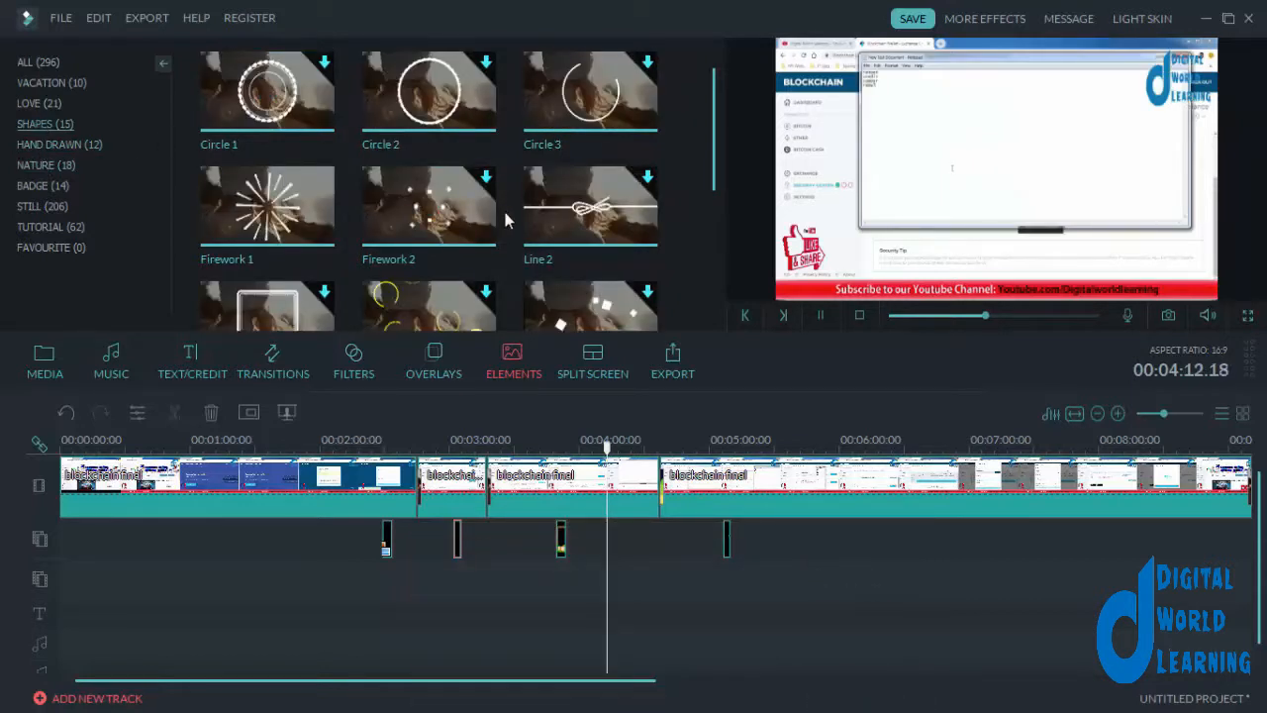
left_click_drag(714, 140, 725, 265)
left_click(39, 66)
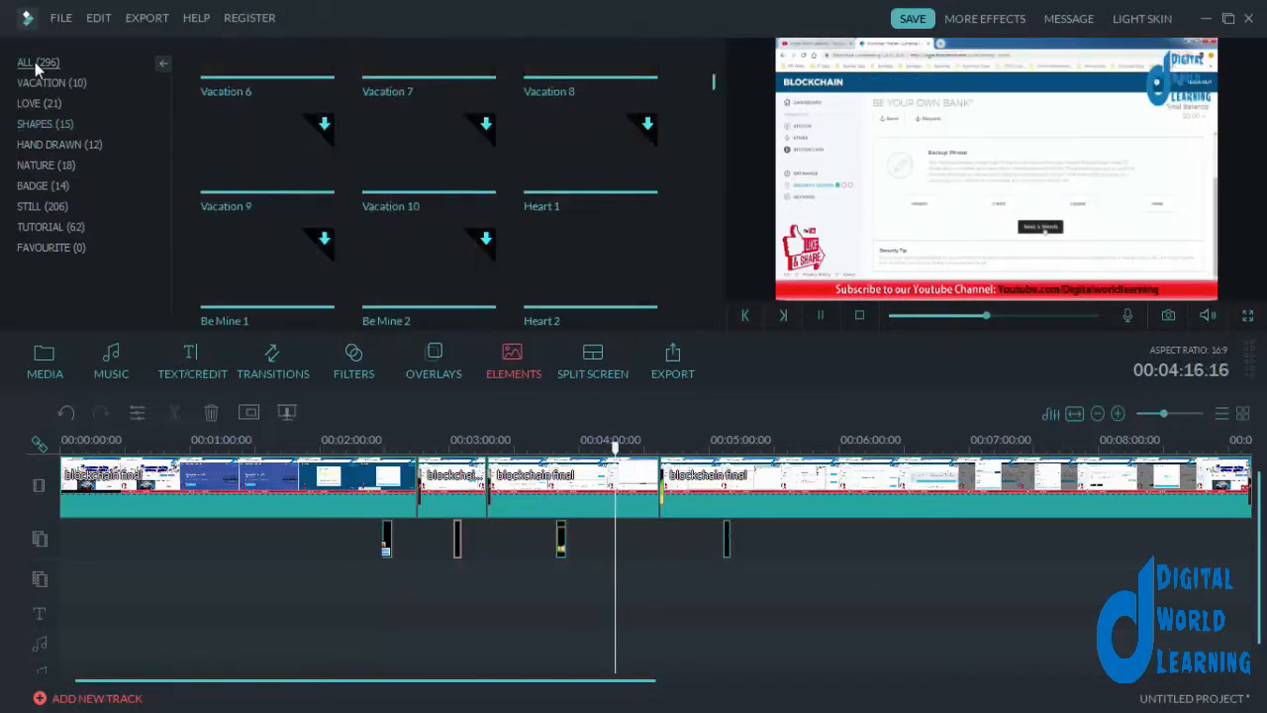
left_click_drag(713, 86, 717, 37)
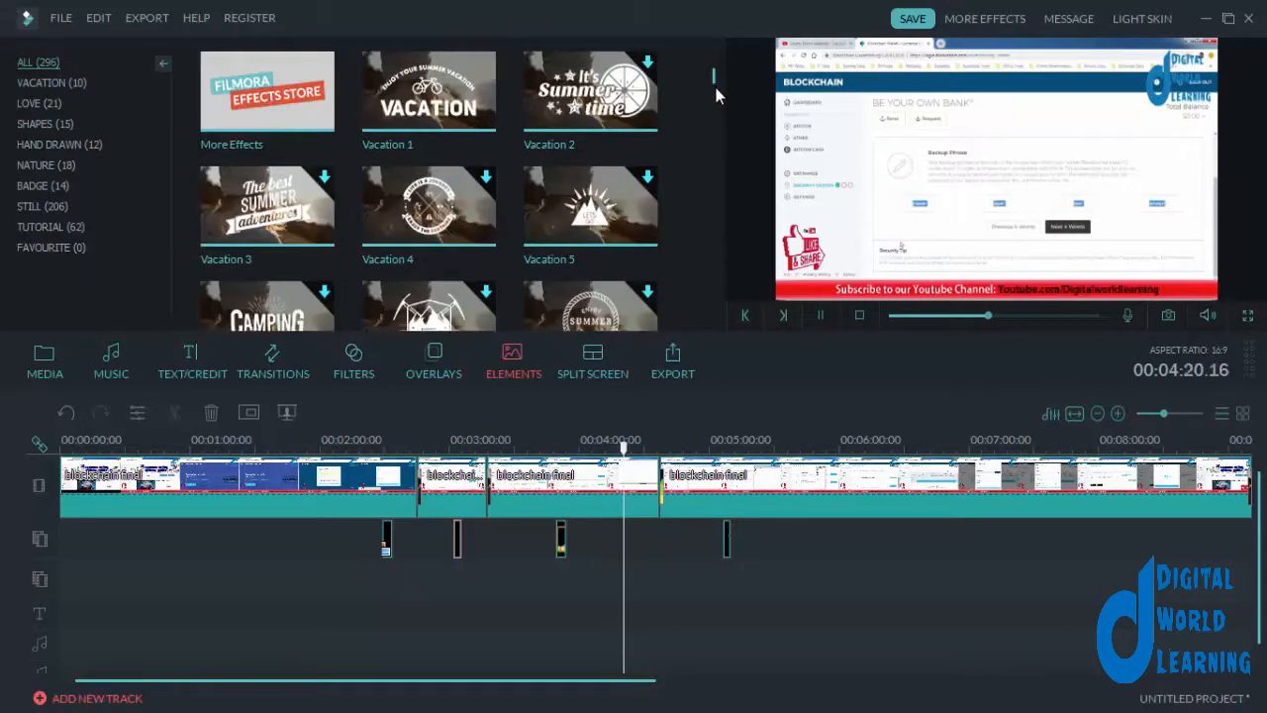